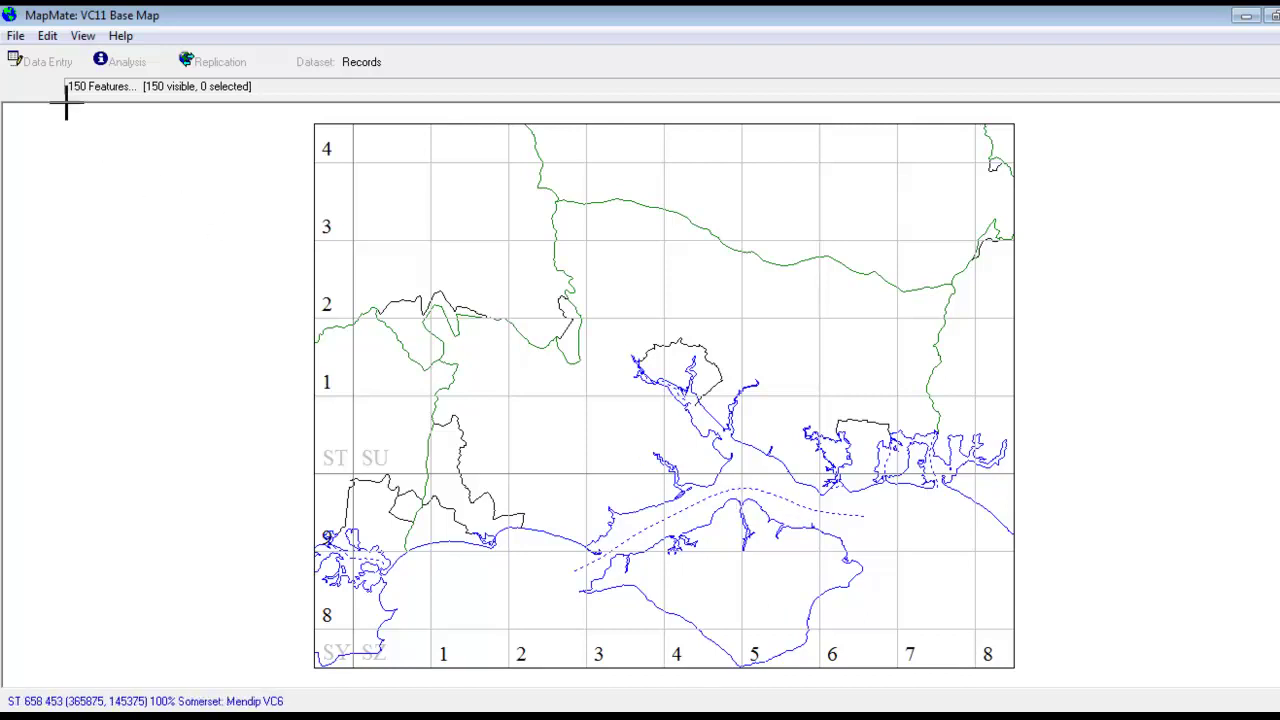
Launch the Base Map Wizard from File > New Map to create a new base map.
{"action": "left_click", "coordinate": [15, 35]}
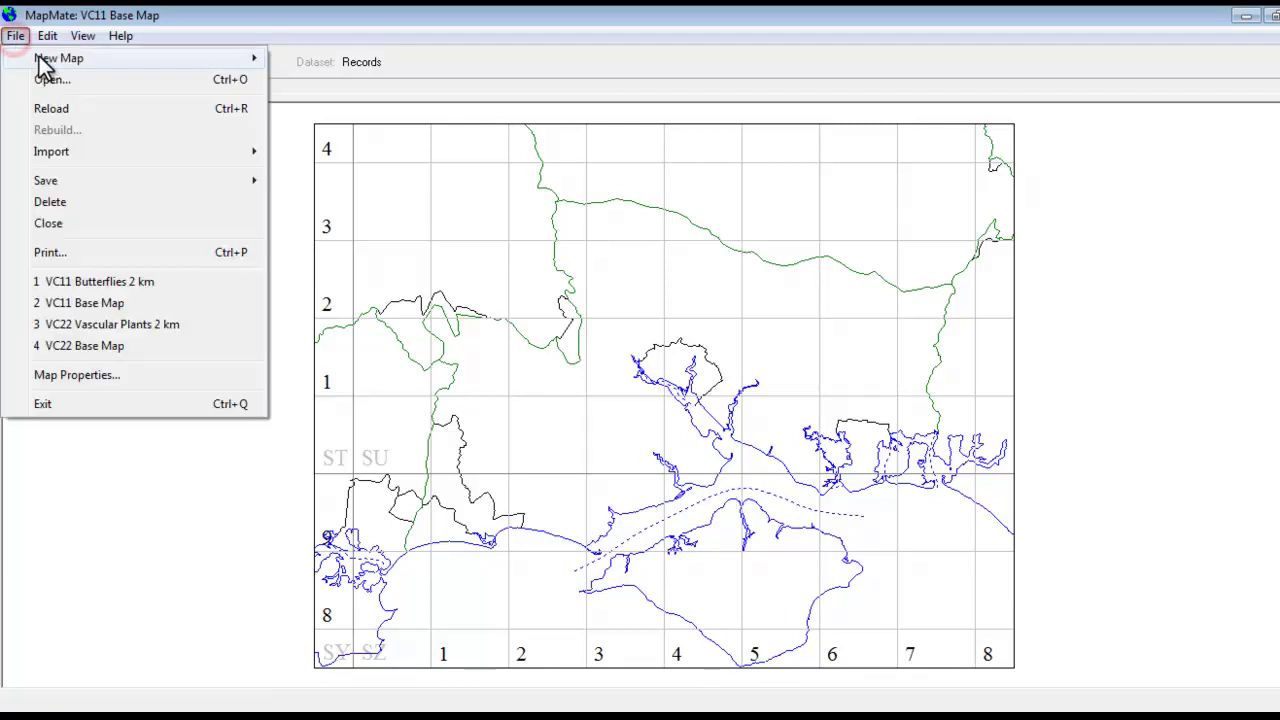
{"action": "mouse_move", "coordinate": [40, 62]}
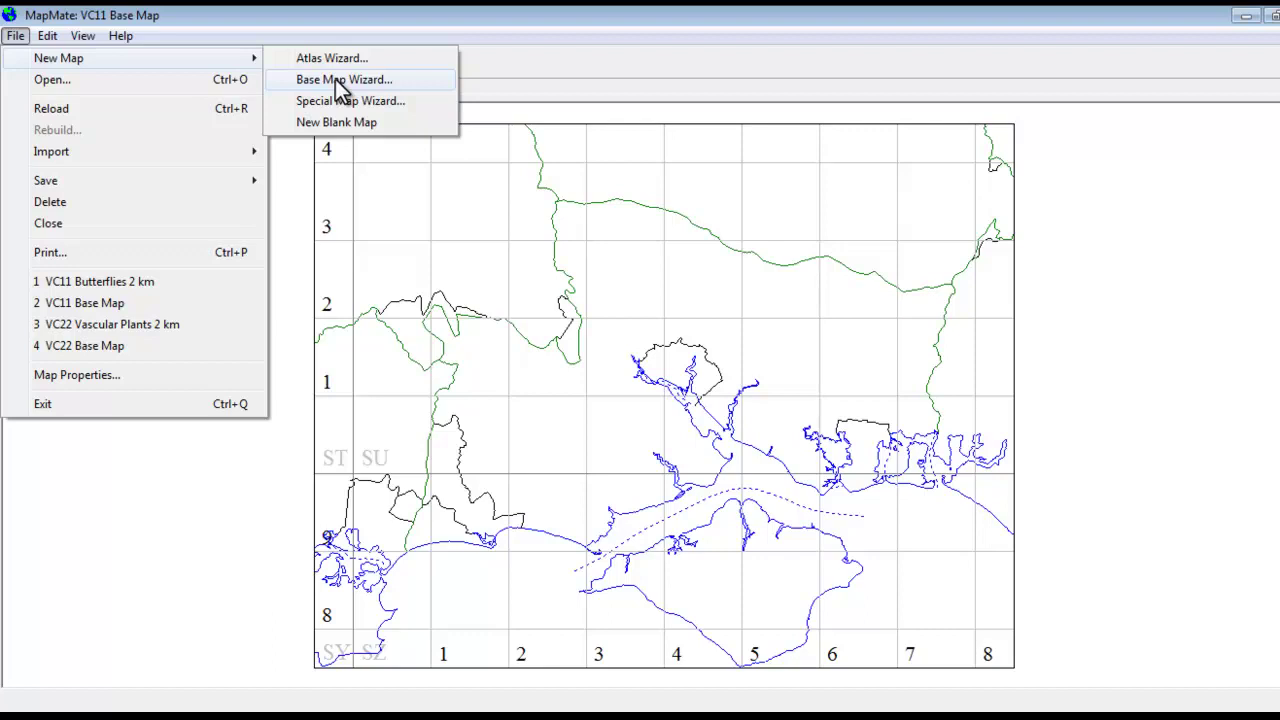
{"action": "left_click", "coordinate": [1031, 403]}
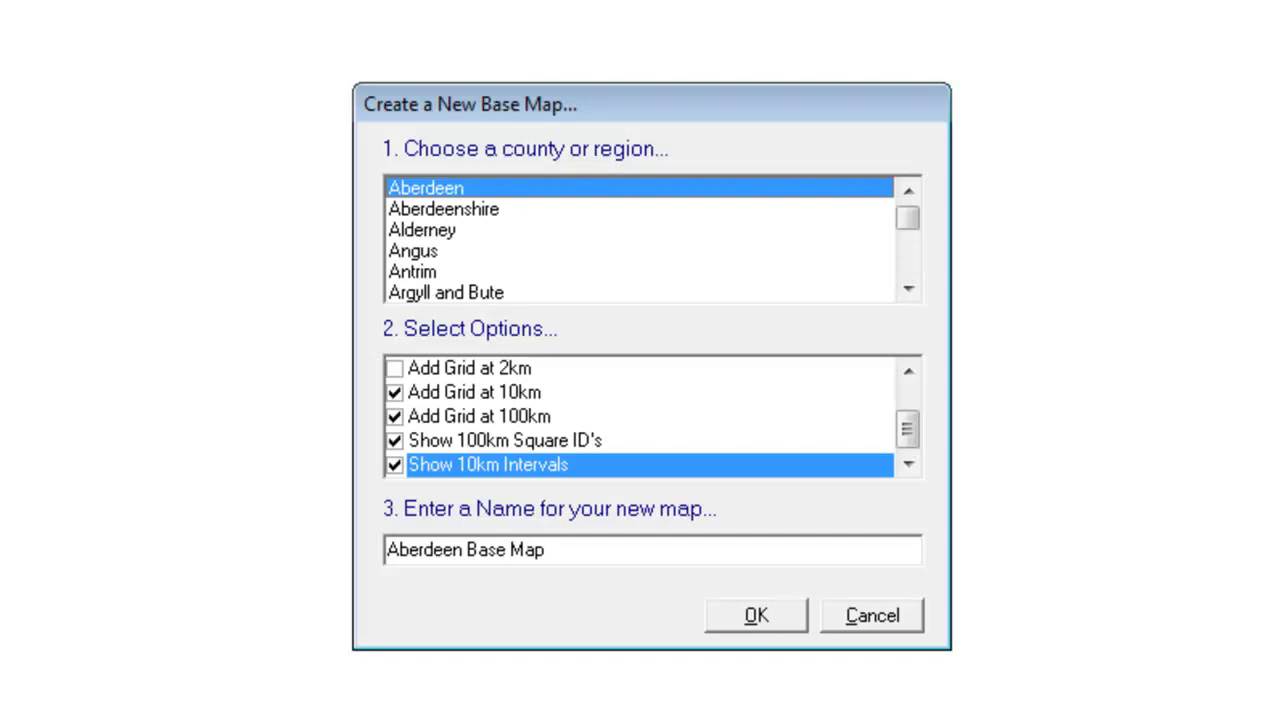
Choose VC11 as the county for the new base map.
{"action": "left_click_drag", "start_coordinate": [908, 218], "coordinate": [910, 248]}
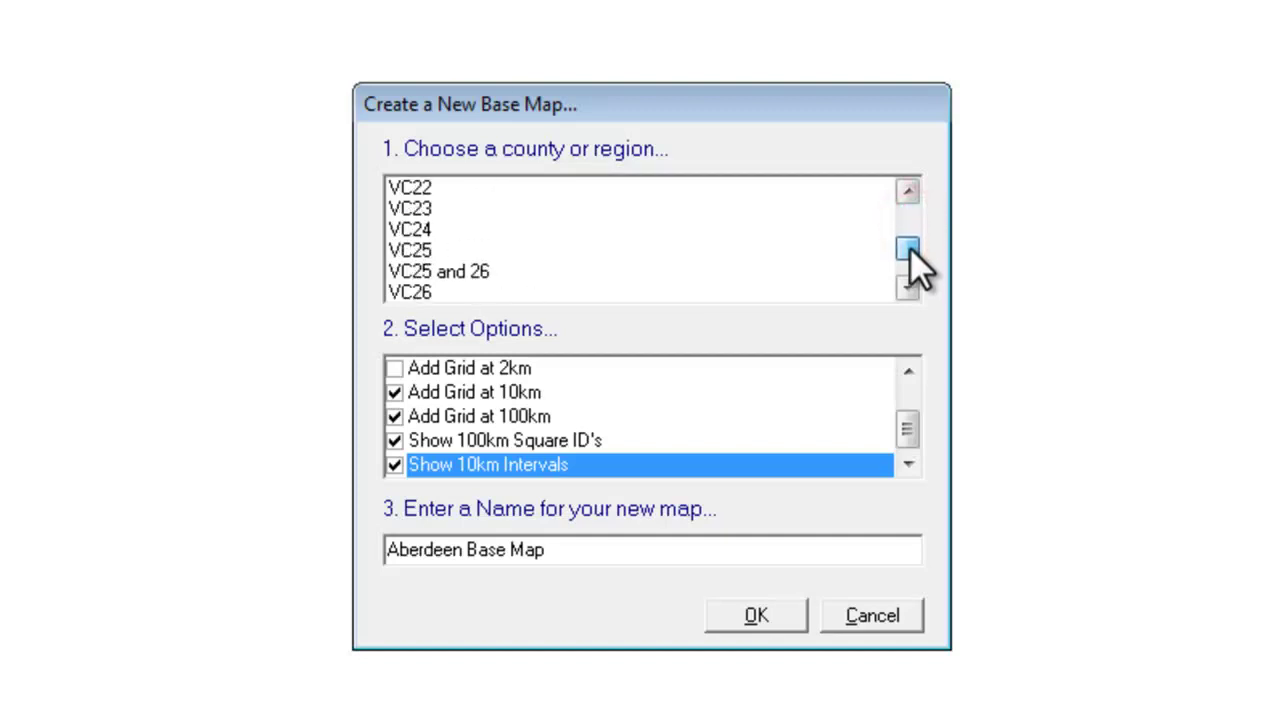
{"action": "left_click", "coordinate": [910, 222]}
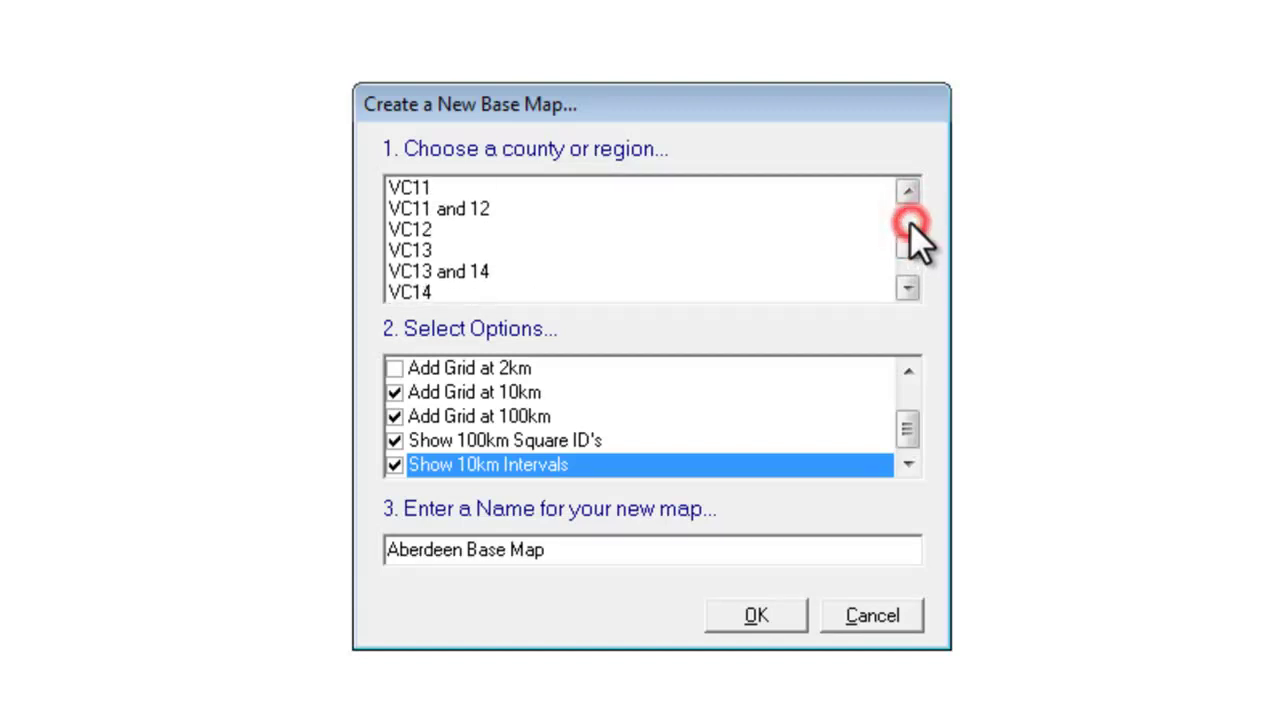
{"action": "left_click", "coordinate": [583, 189]}
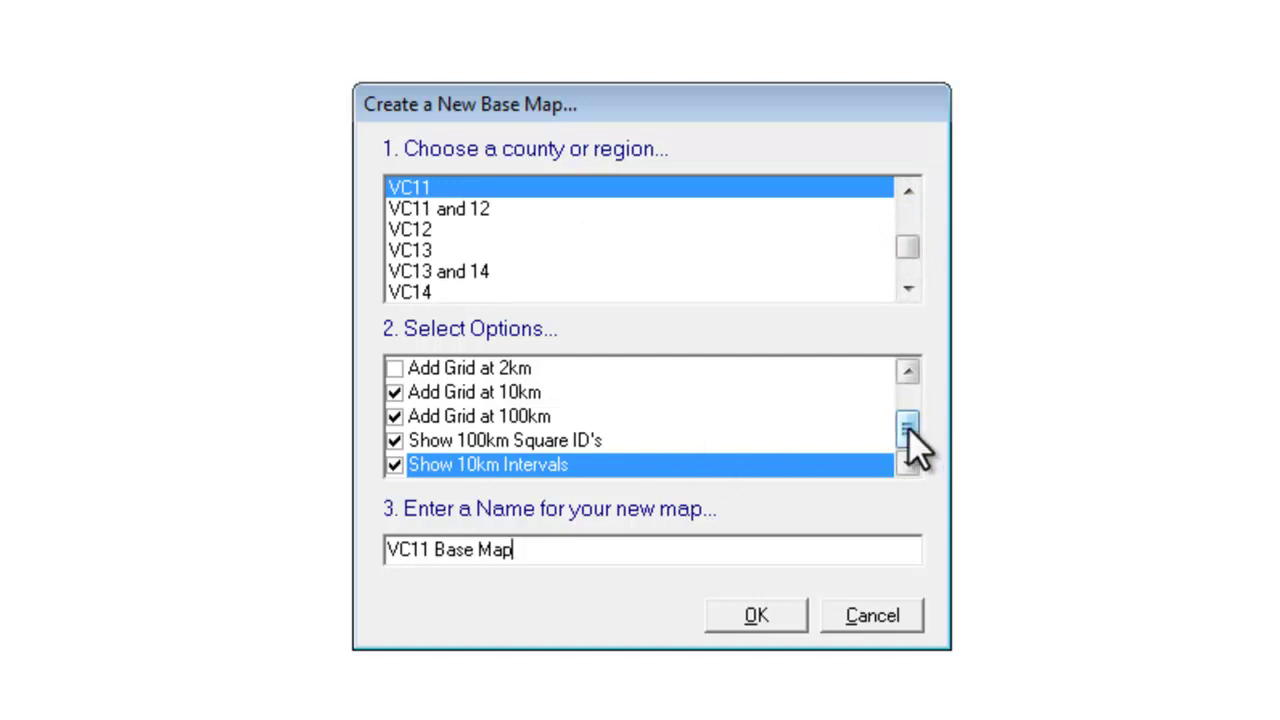
Leave coastline, vice-county boundaries and county/admin boundaries off the new map.
{"action": "left_click", "coordinate": [906, 425]}
{"action": "left_click_drag", "start_coordinate": [906, 422], "coordinate": [910, 400]}
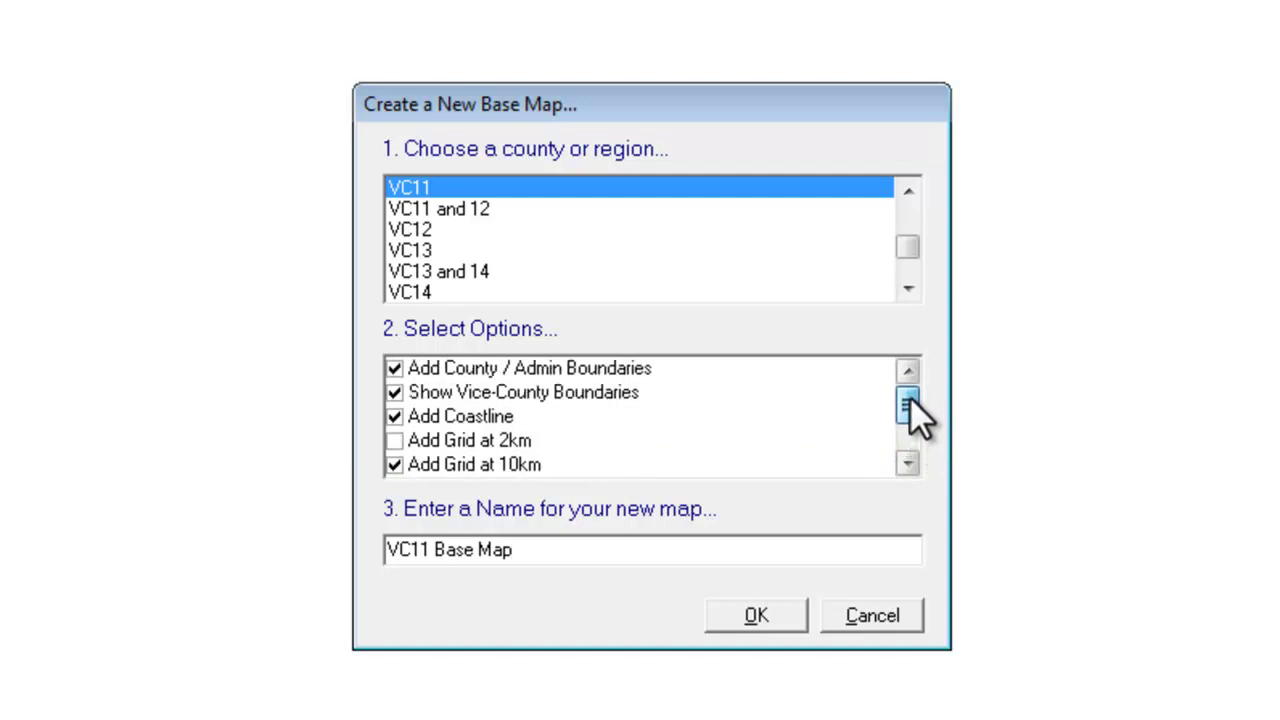
{"action": "left_click", "coordinate": [392, 415]}
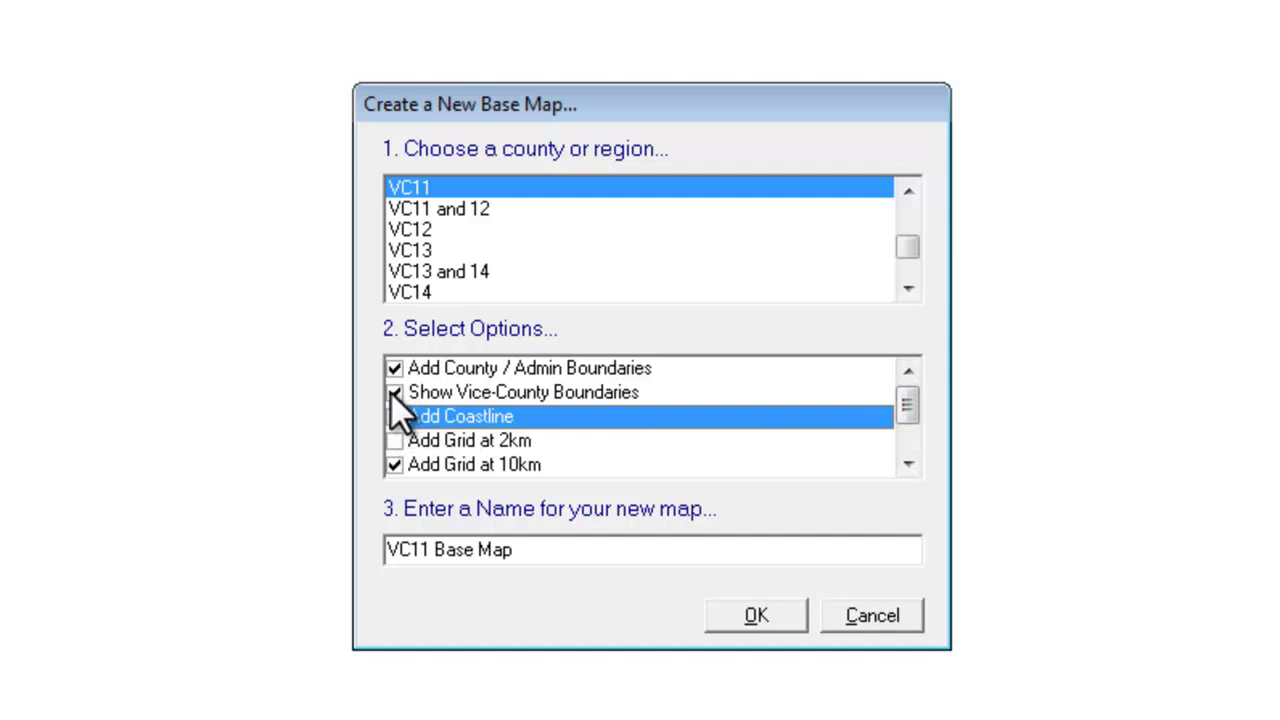
{"action": "left_click", "coordinate": [390, 392]}
{"action": "left_click", "coordinate": [390, 369]}
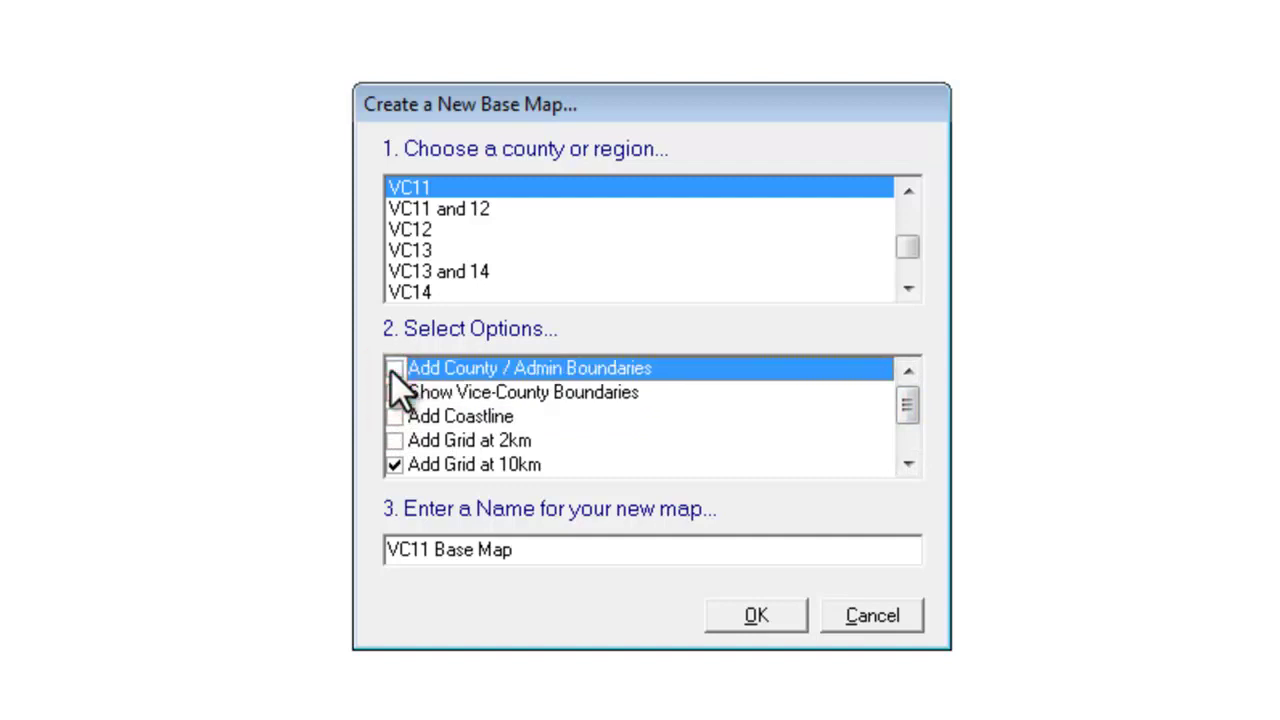
Name the map 'VC11 Base Map shaded' and create it.
{"action": "left_click", "coordinate": [530, 549]}
{"action": "type", "text": "shaded"}
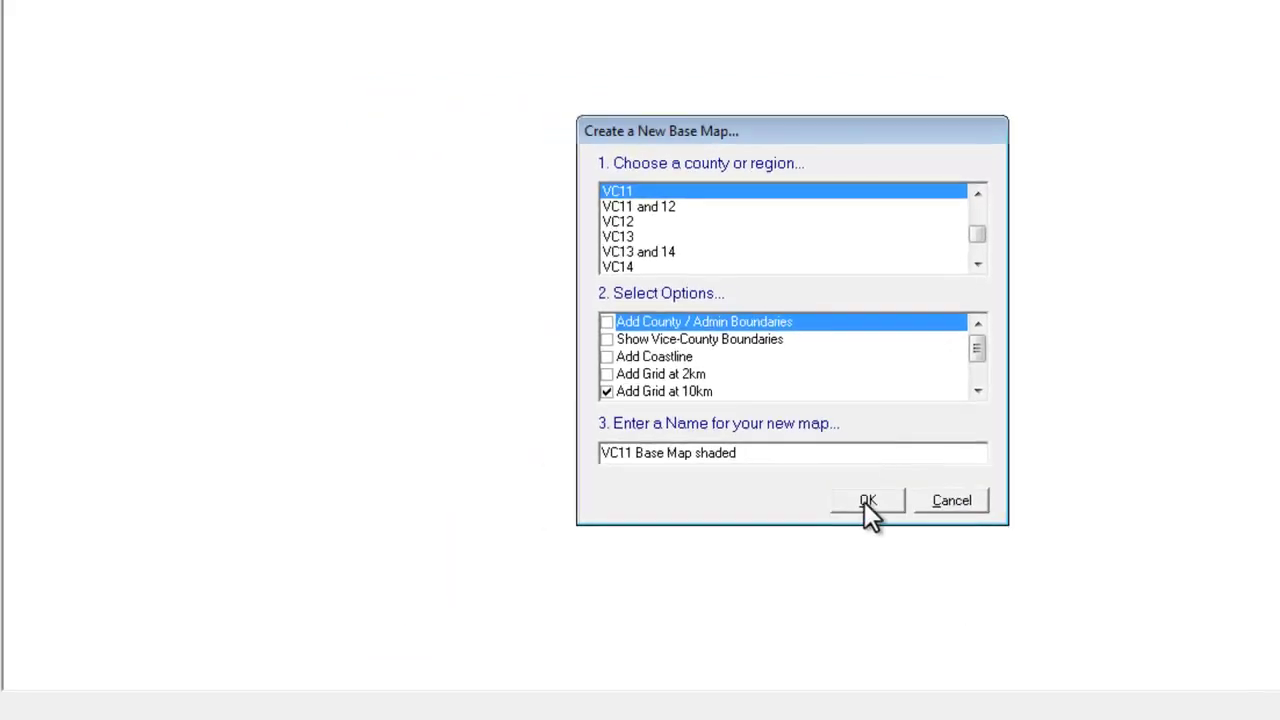
{"action": "left_click", "coordinate": [866, 501]}
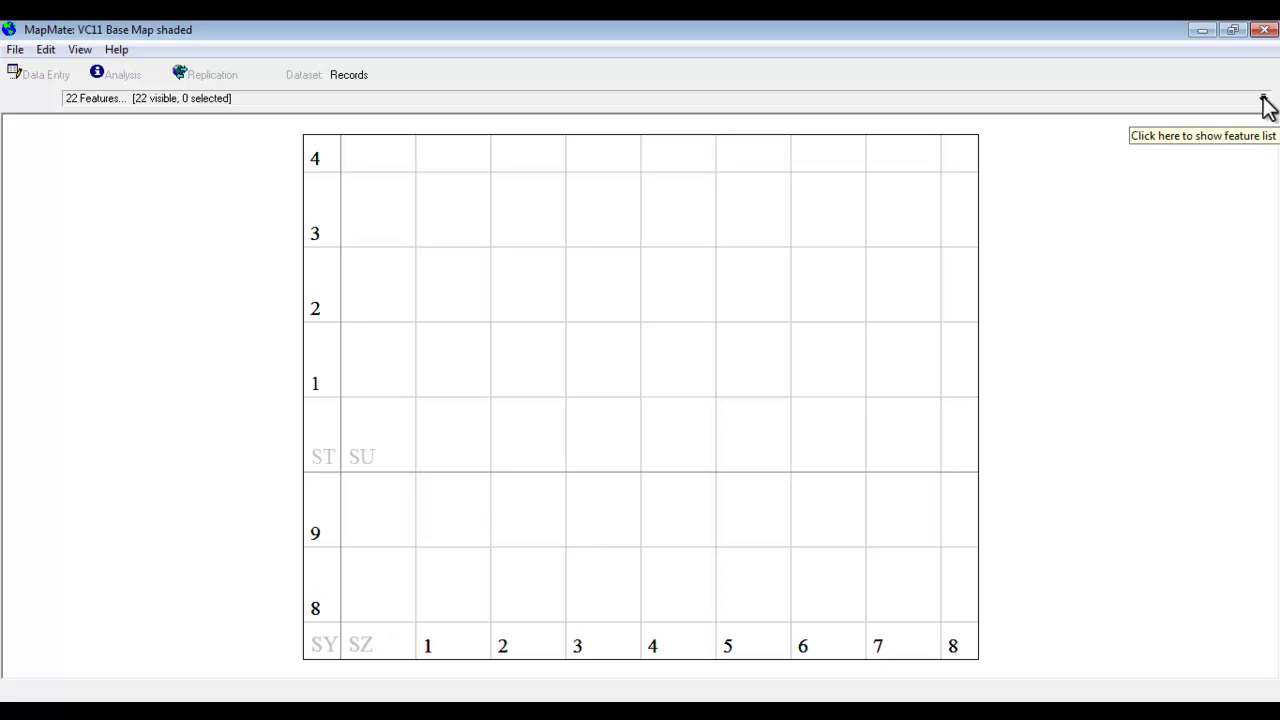
Show the feature list and scroll through its grid, annotation and border rows.
{"action": "left_click", "coordinate": [1265, 105]}
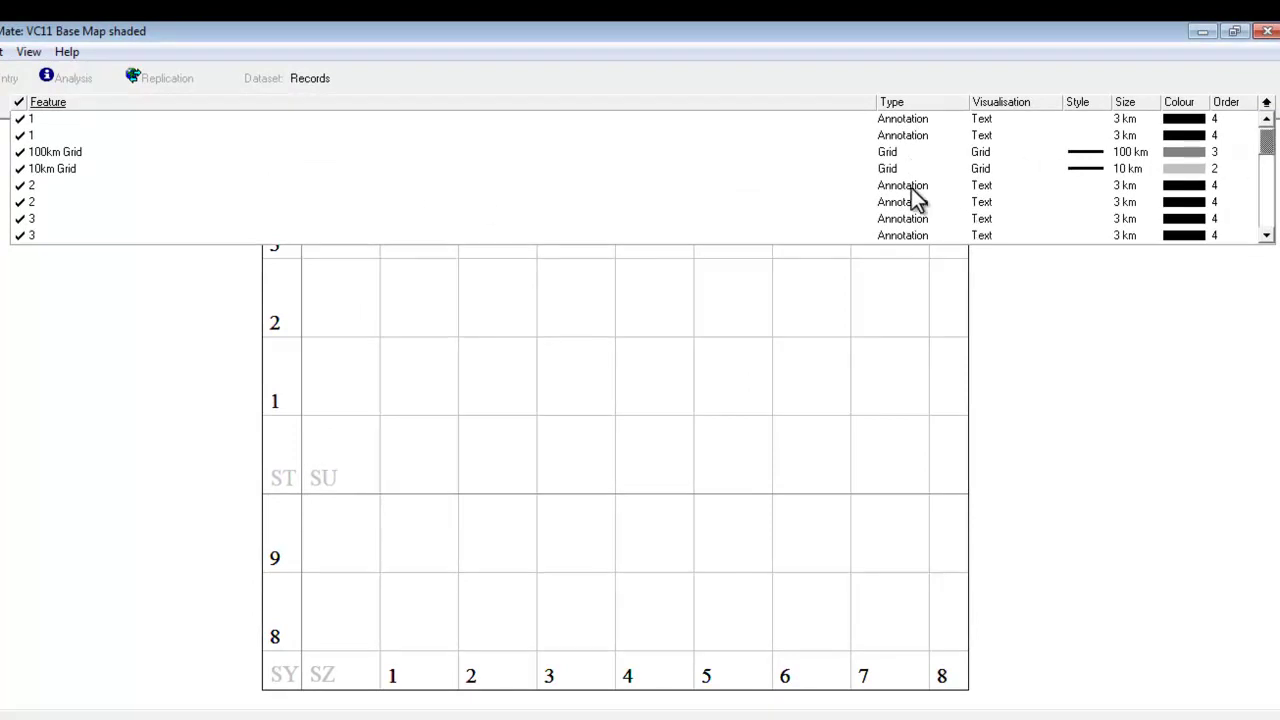
{"action": "left_click", "coordinate": [1266, 141]}
{"action": "left_click_drag", "start_coordinate": [1265, 143], "coordinate": [1265, 186]}
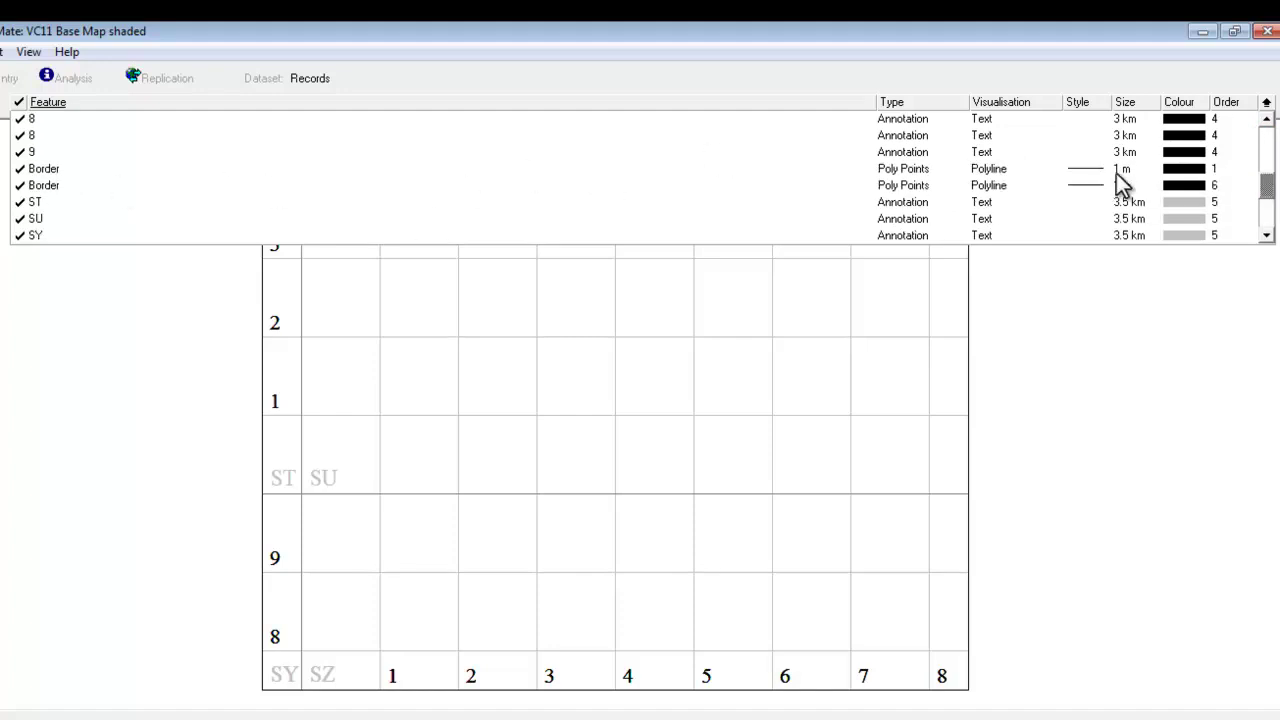
{"action": "left_click_drag", "start_coordinate": [1267, 192], "coordinate": [1266, 150]}
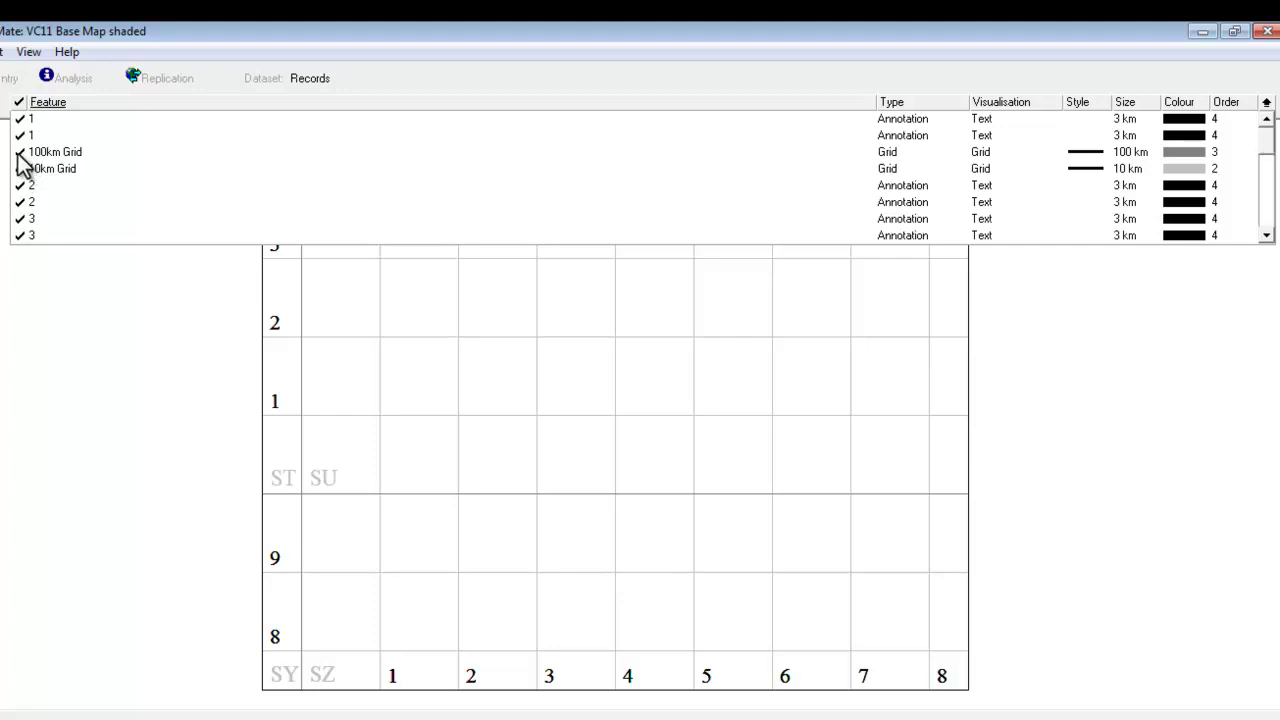
Hide and re-show the 100km and 10km Grids, then collapse the feature list.
{"action": "left_click", "coordinate": [19, 152]}
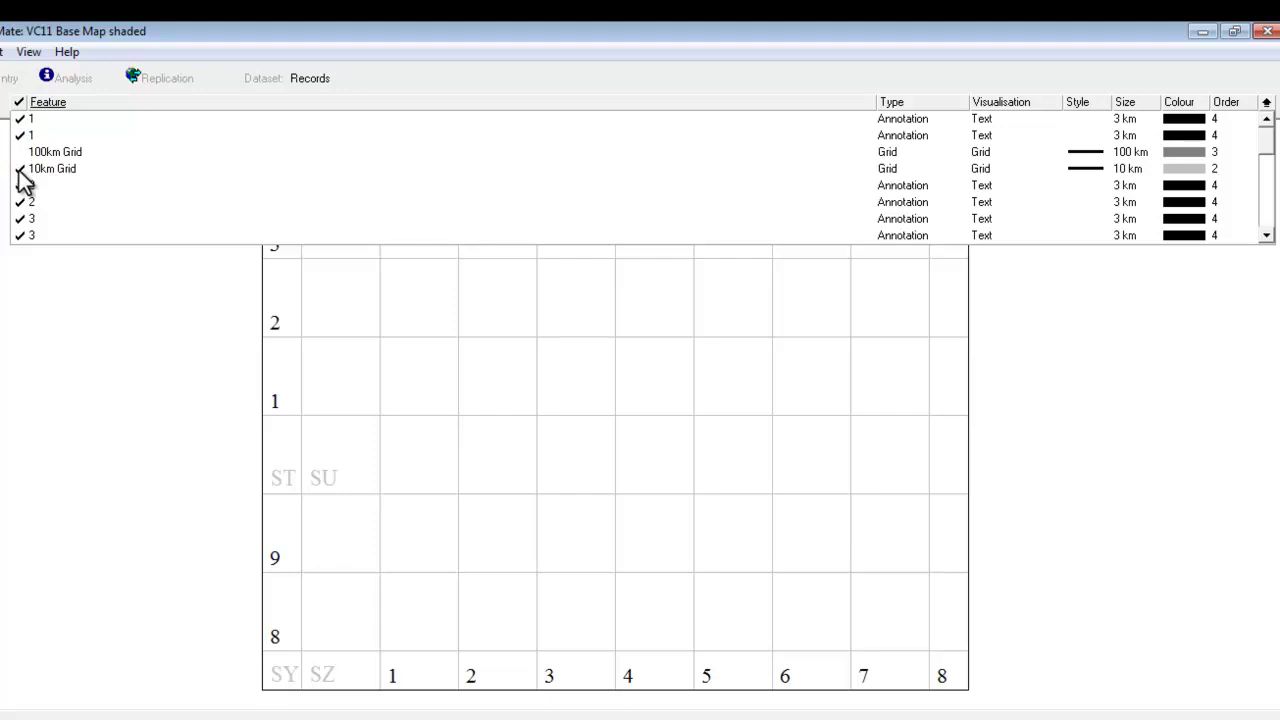
{"action": "left_click", "coordinate": [19, 169]}
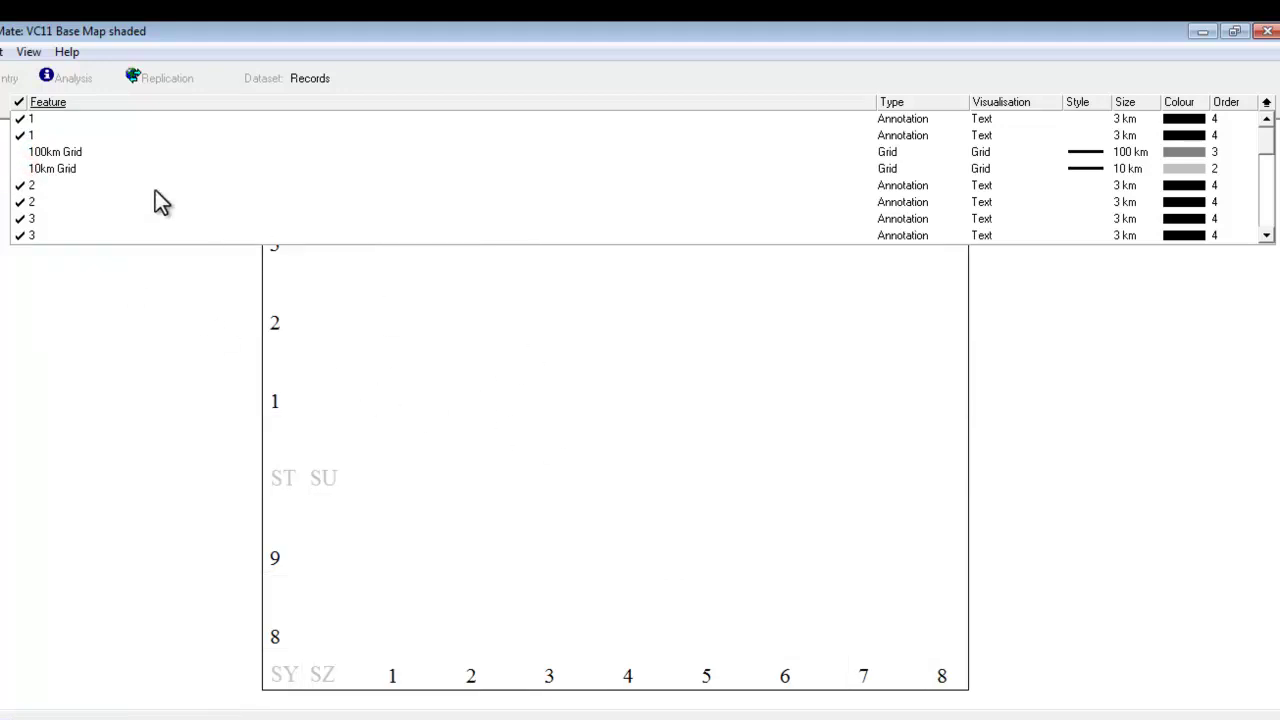
{"action": "left_click", "coordinate": [19, 169]}
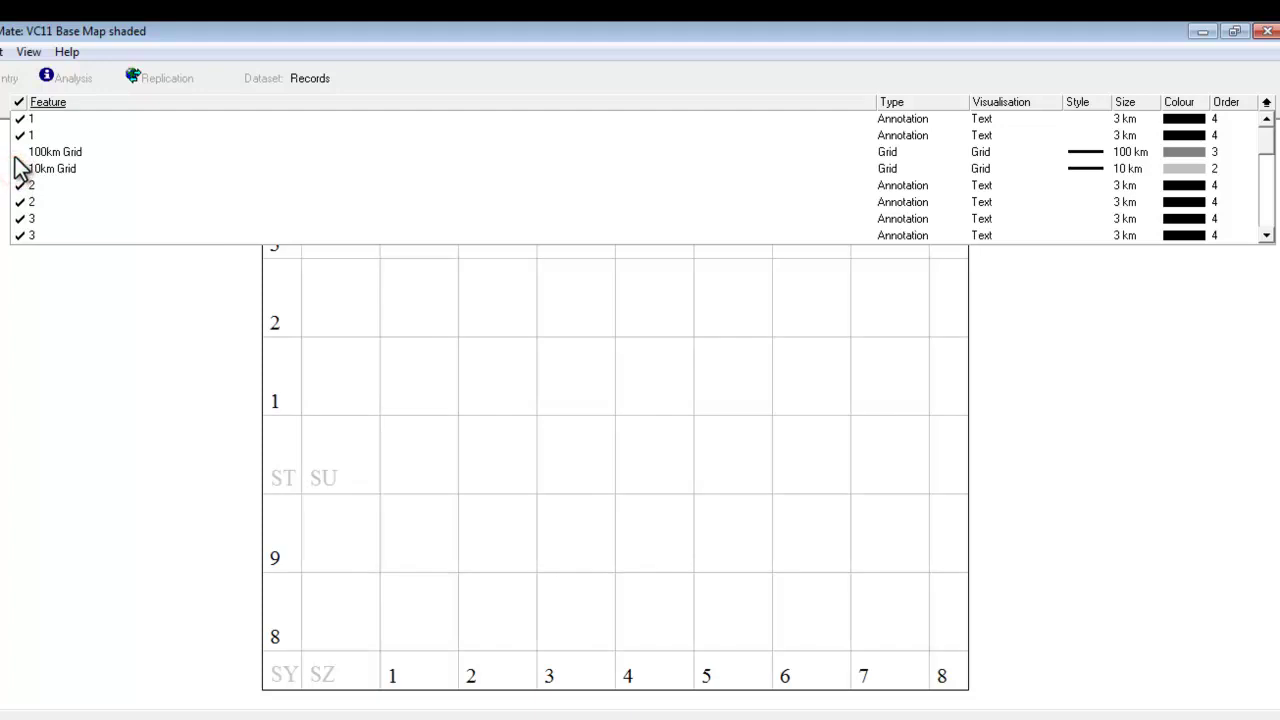
{"action": "left_click", "coordinate": [19, 152]}
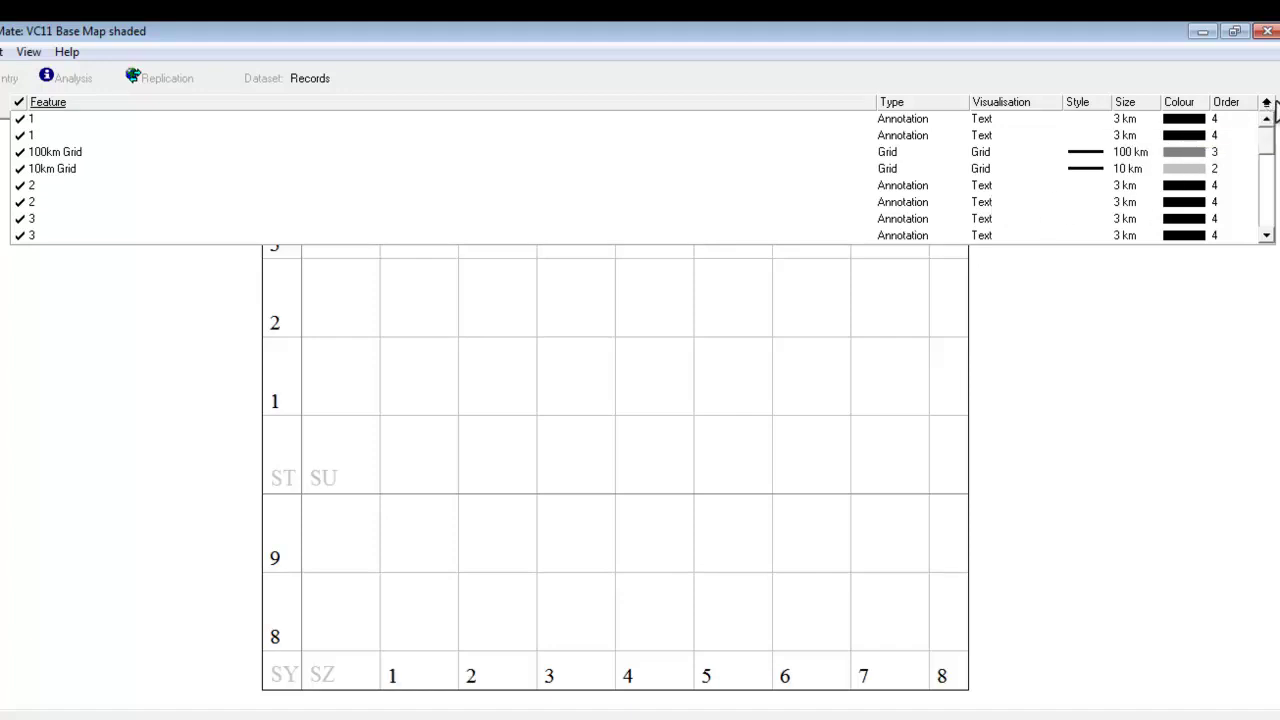
{"action": "left_click", "coordinate": [1266, 102]}
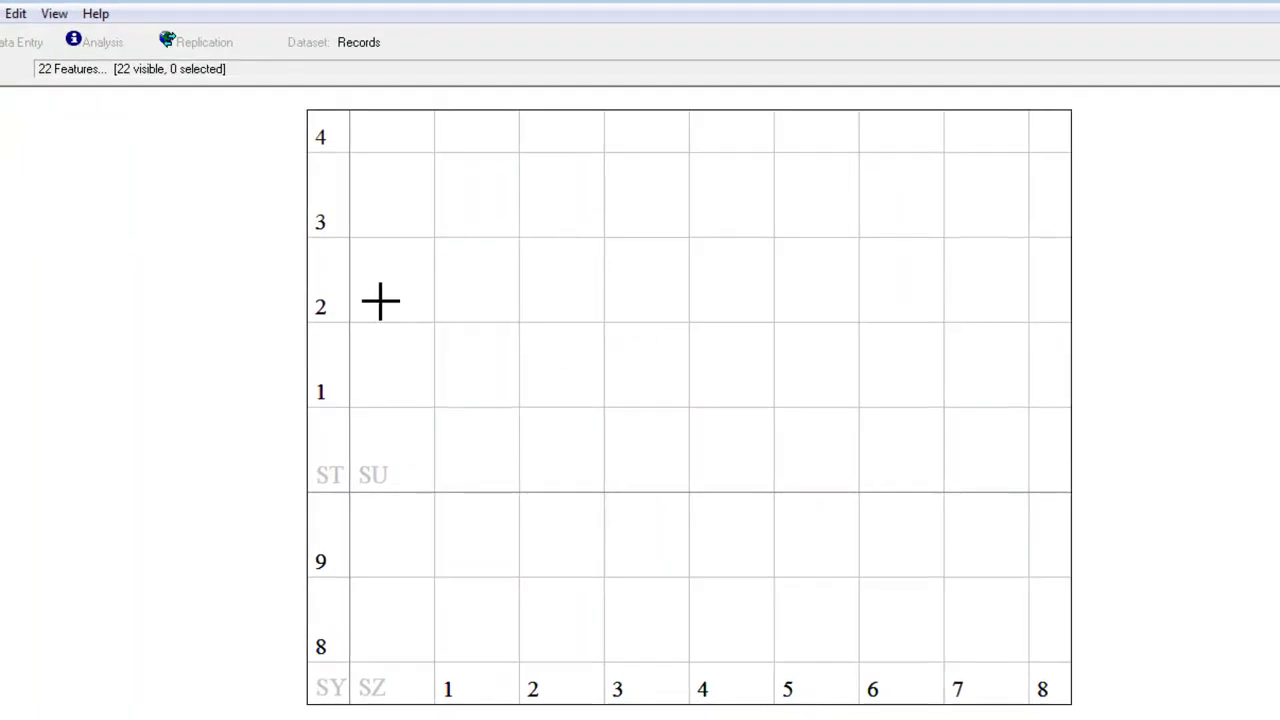
Insert Vice County Polygons through Edit > Insert > More Map Features and confirm adding them.
{"action": "left_click", "coordinate": [15, 13]}
{"action": "mouse_move", "coordinate": [58, 60]}
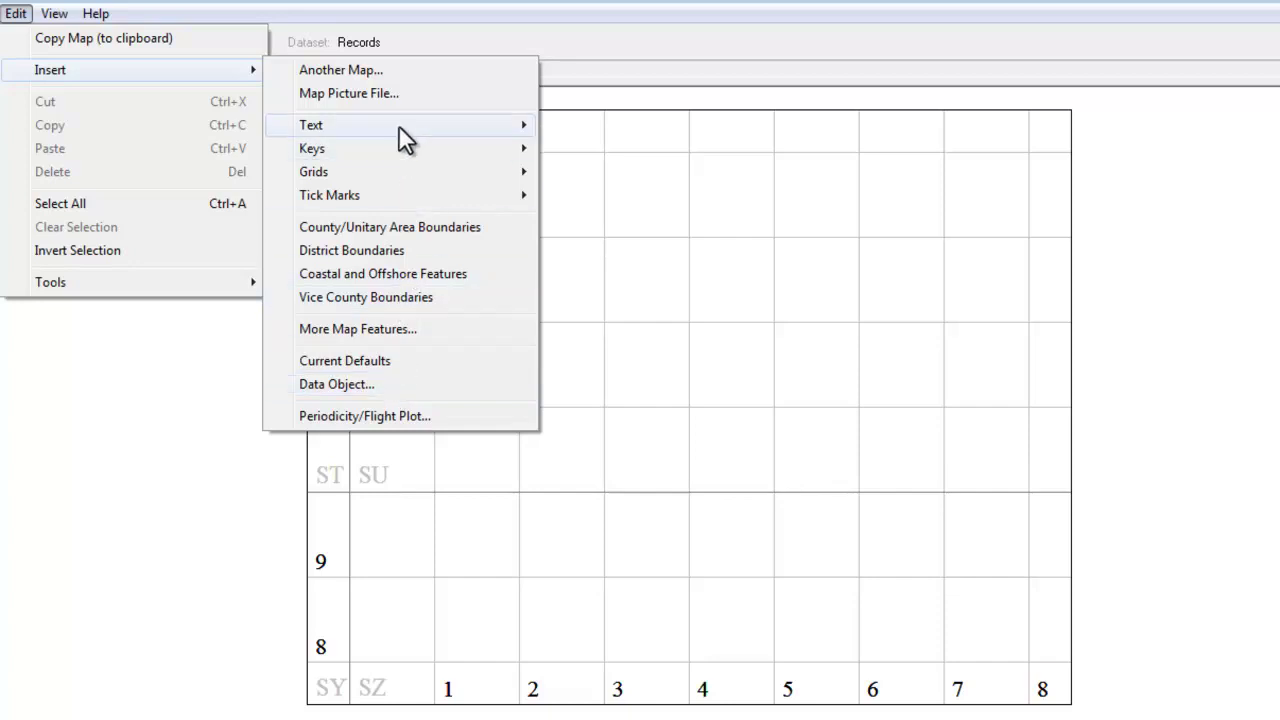
{"action": "mouse_move", "coordinate": [401, 205]}
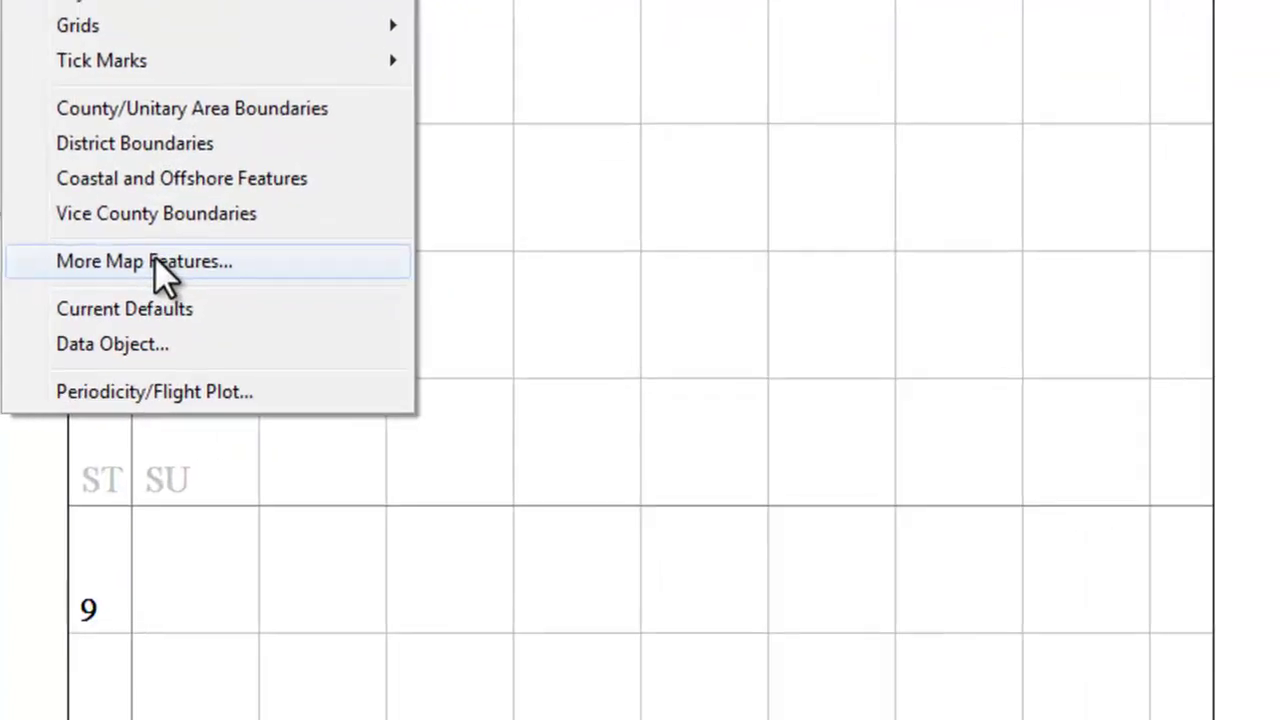
{"action": "left_click", "coordinate": [154, 259]}
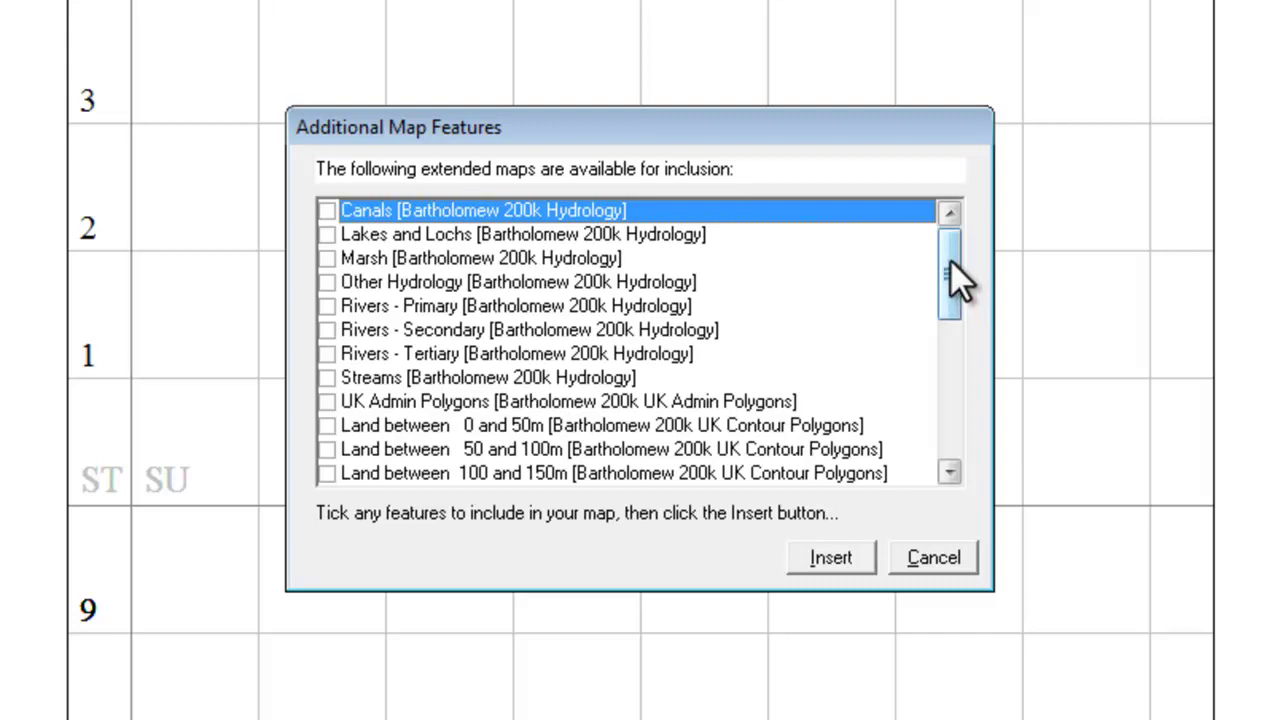
{"action": "left_click_drag", "start_coordinate": [950, 260], "coordinate": [920, 413]}
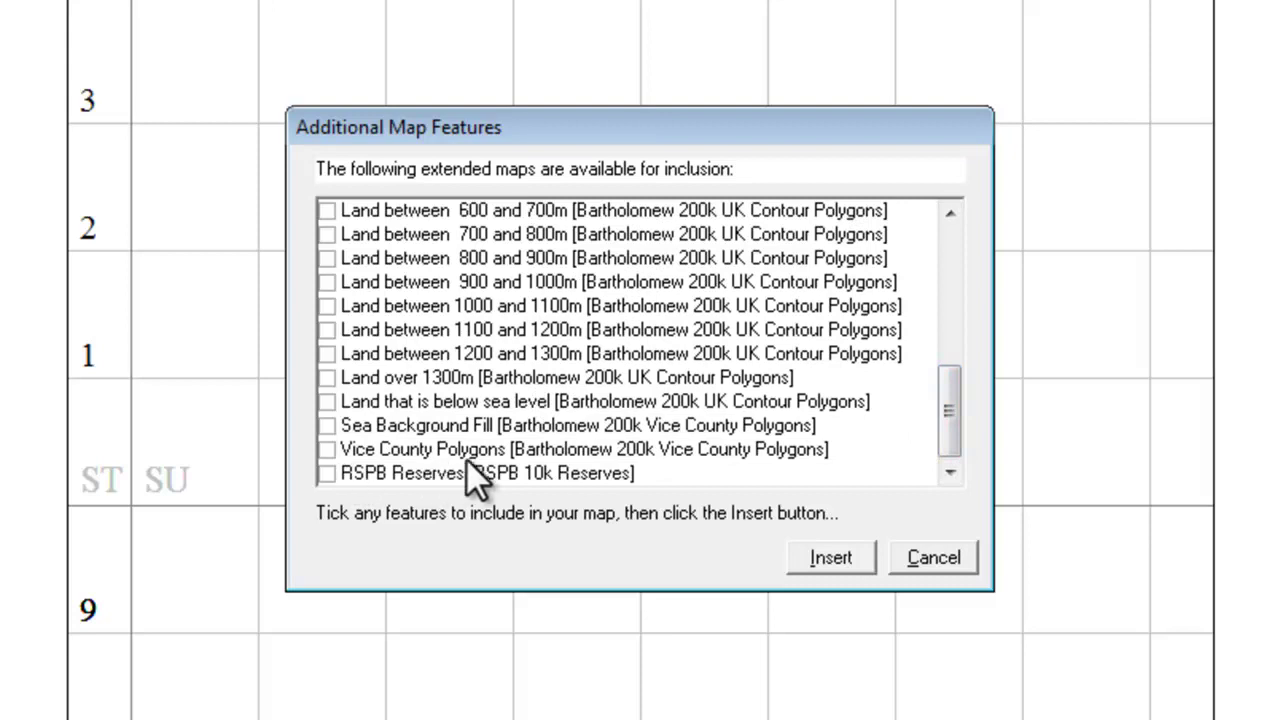
{"action": "left_click", "coordinate": [326, 450]}
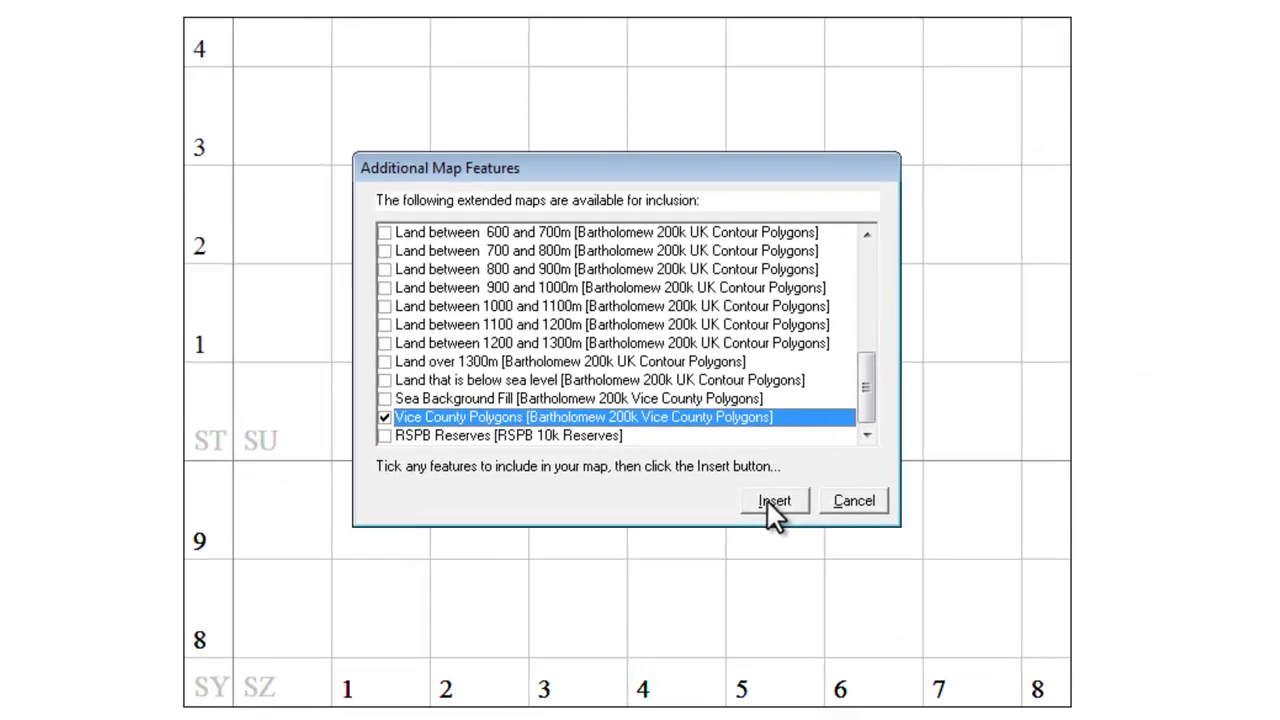
{"action": "left_click", "coordinate": [770, 501]}
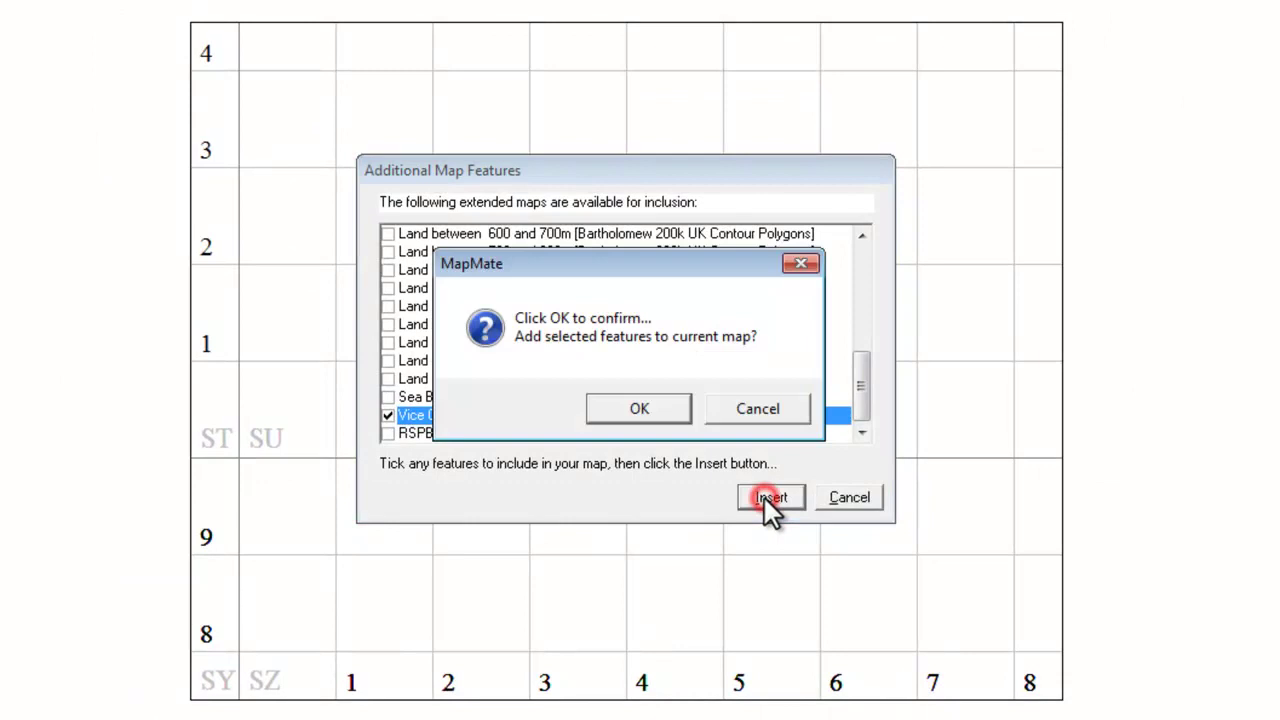
{"action": "left_click", "coordinate": [640, 412]}
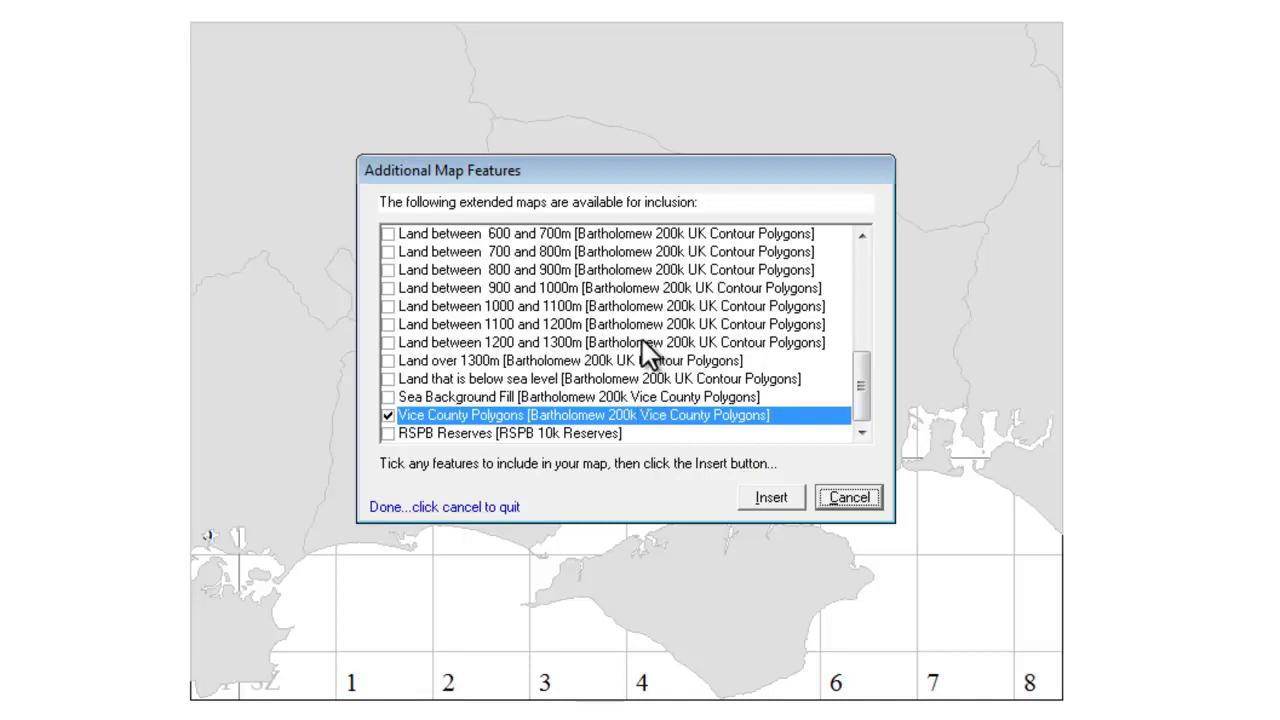
Close the Additional Map Features window, leaving 44 features on the map.
{"action": "left_click", "coordinate": [852, 500]}
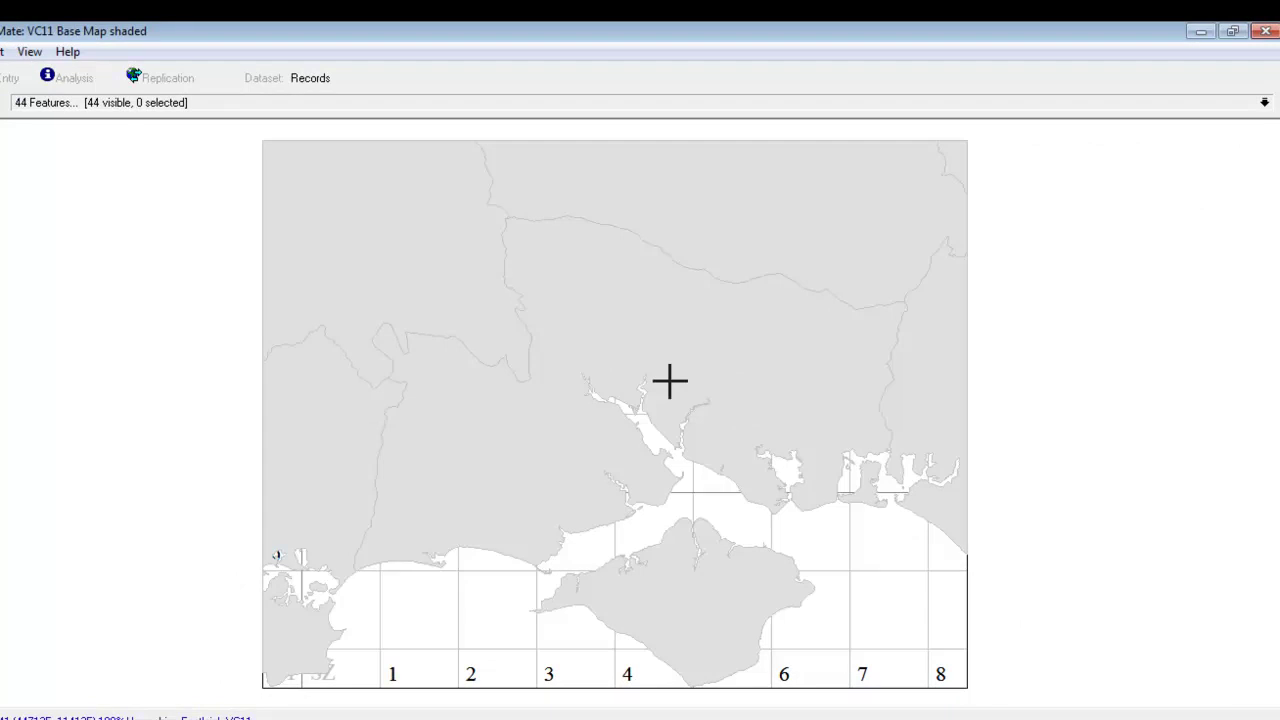
Show the feature list with the Poly Points polygon layers at drawing order 7.
{"action": "left_click", "coordinate": [1265, 104]}
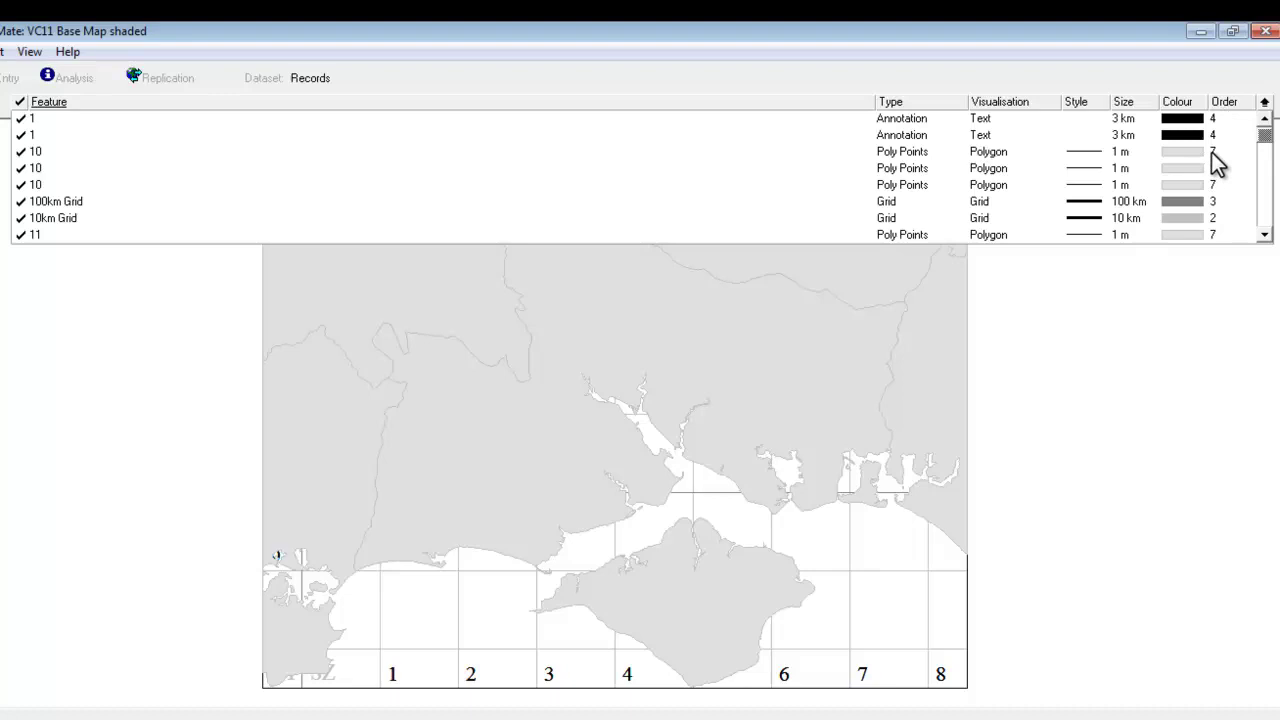
{"action": "right_click", "coordinate": [1211, 152]}
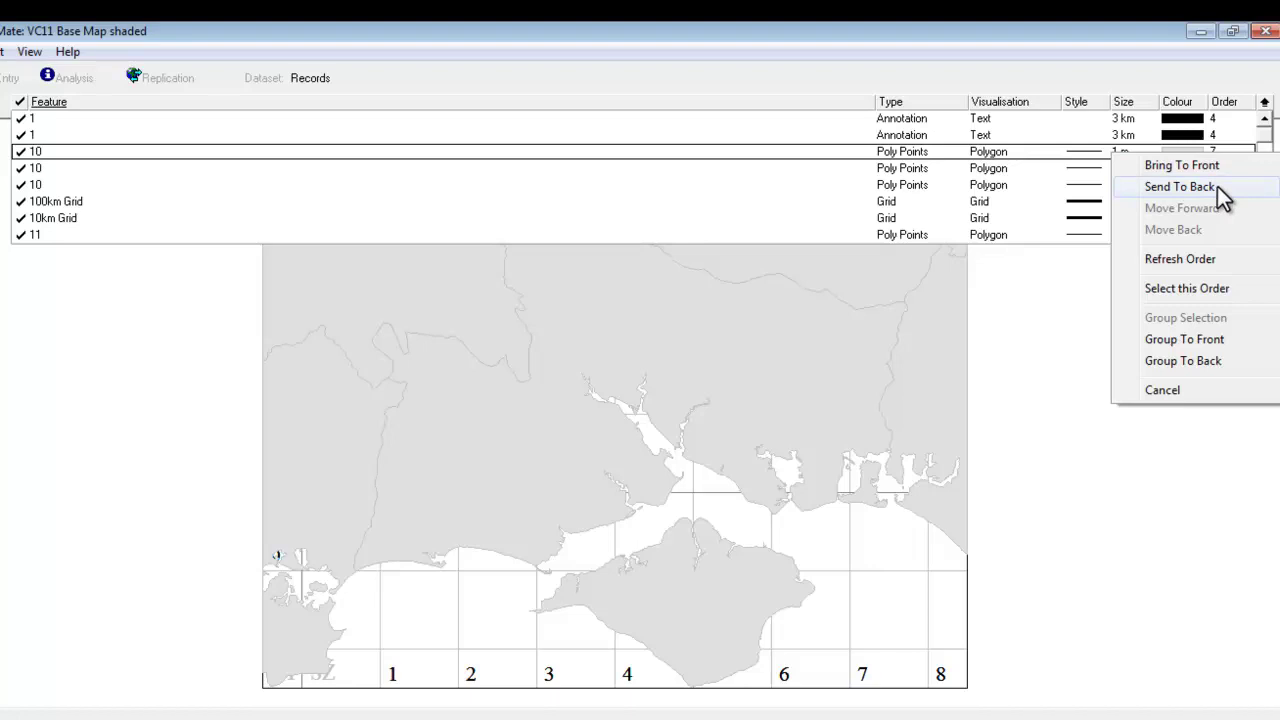
{"action": "left_click", "coordinate": [784, 152]}
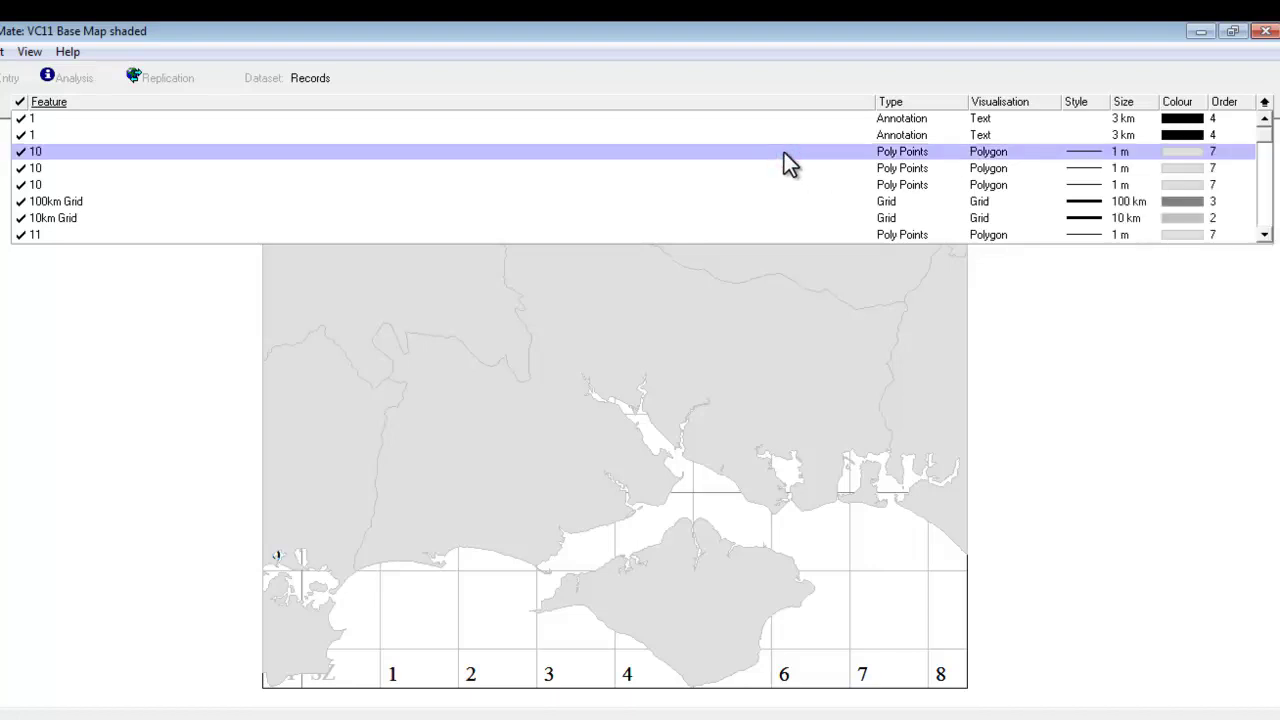
{"action": "left_click", "coordinate": [784, 152]}
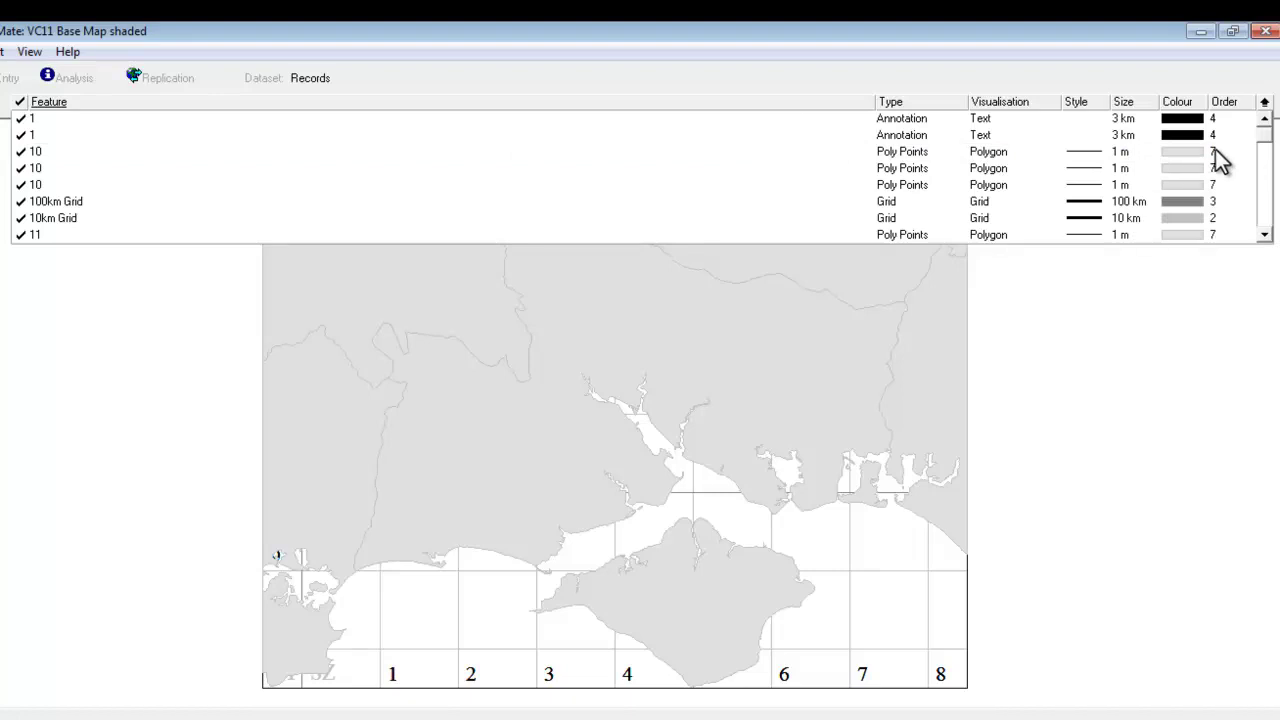
{"action": "left_click", "coordinate": [1265, 234]}
{"action": "left_click", "coordinate": [1265, 234]}
{"action": "left_click", "coordinate": [1265, 234]}
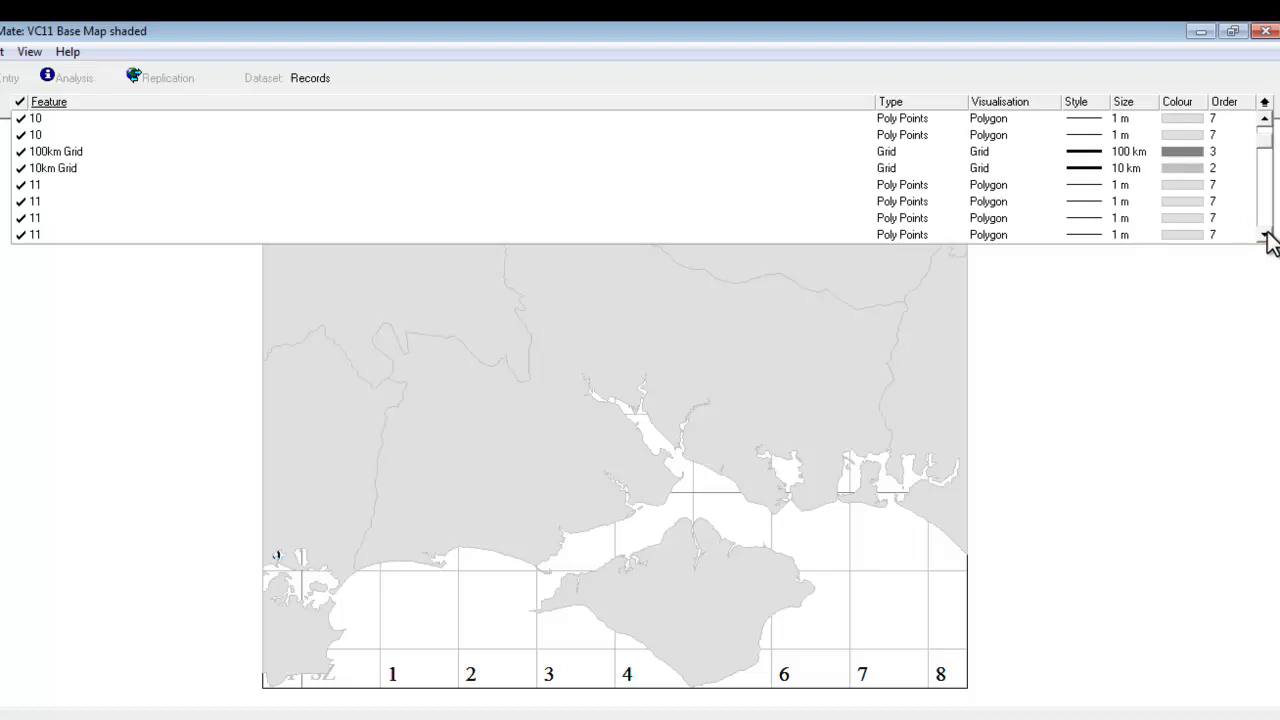
{"action": "left_click", "coordinate": [1265, 234]}
{"action": "left_click", "coordinate": [1265, 234]}
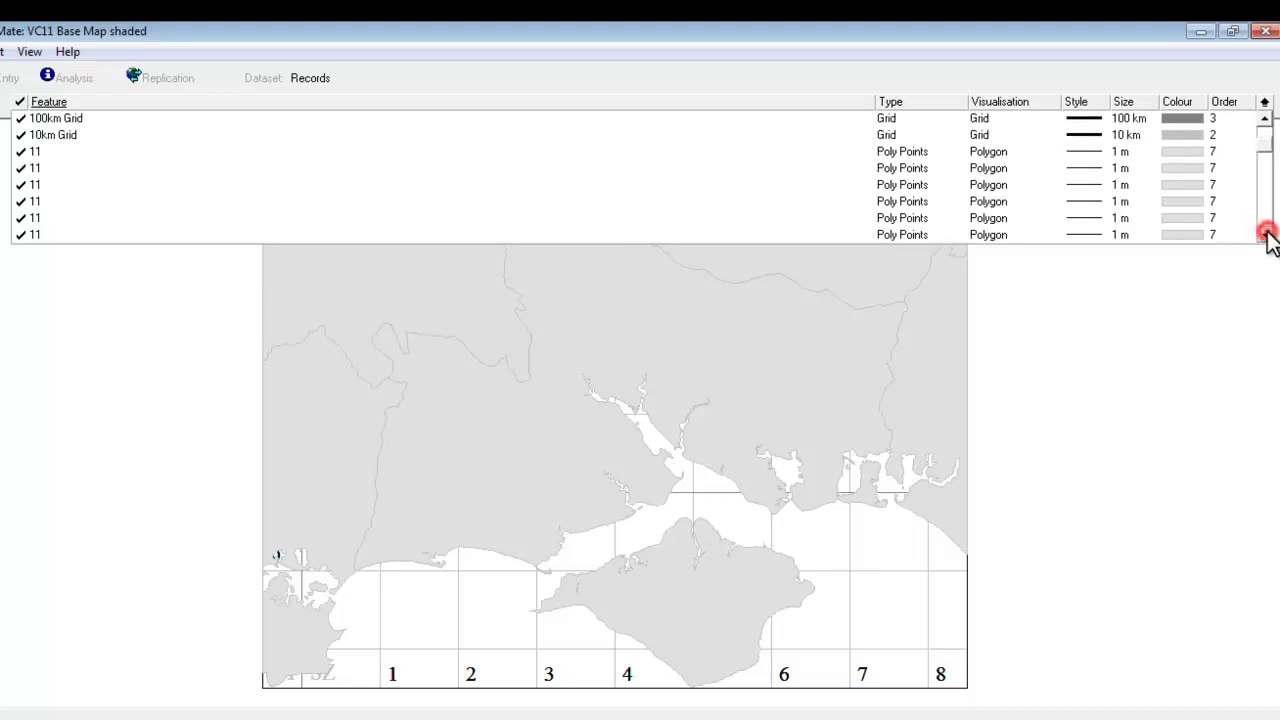
{"action": "left_click", "coordinate": [1265, 234]}
{"action": "left_click", "coordinate": [1265, 234]}
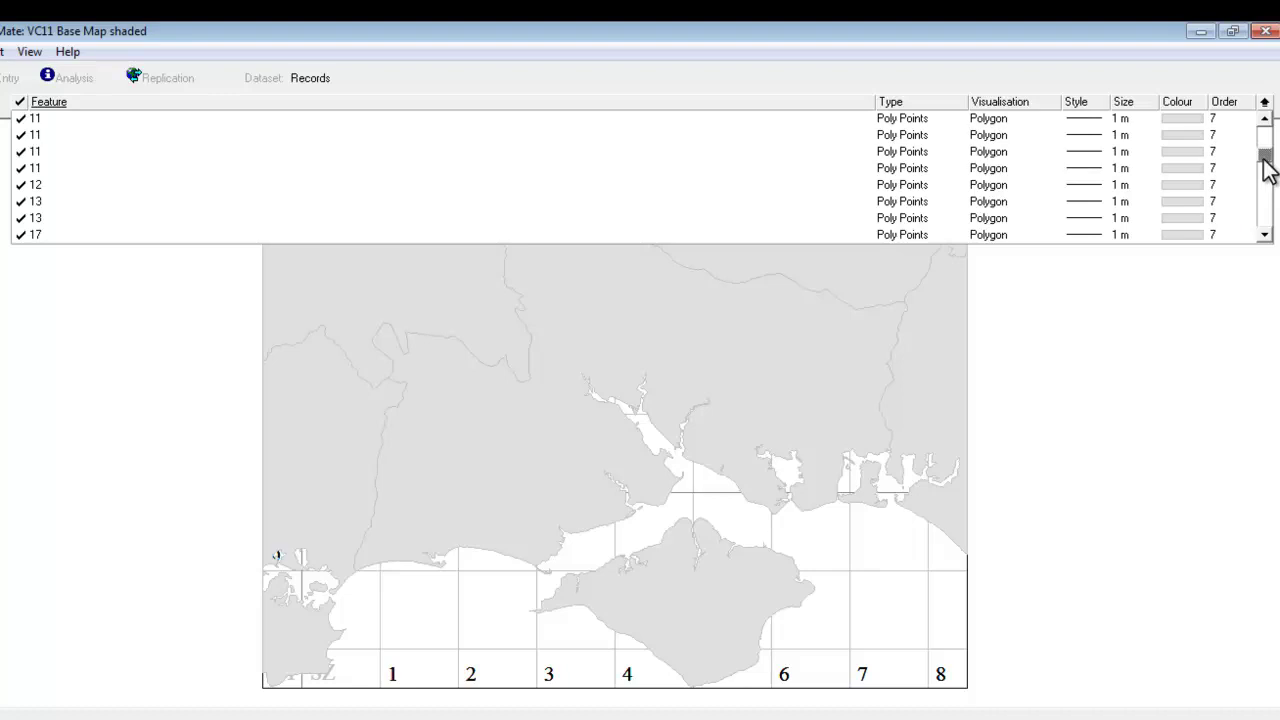
{"action": "mouse_move", "coordinate": [1265, 155]}
{"action": "left_mouse_down"}
{"action": "mouse_move", "coordinate": [1266, 170]}
{"action": "mouse_move", "coordinate": [1270, 135]}
{"action": "left_mouse_up"}
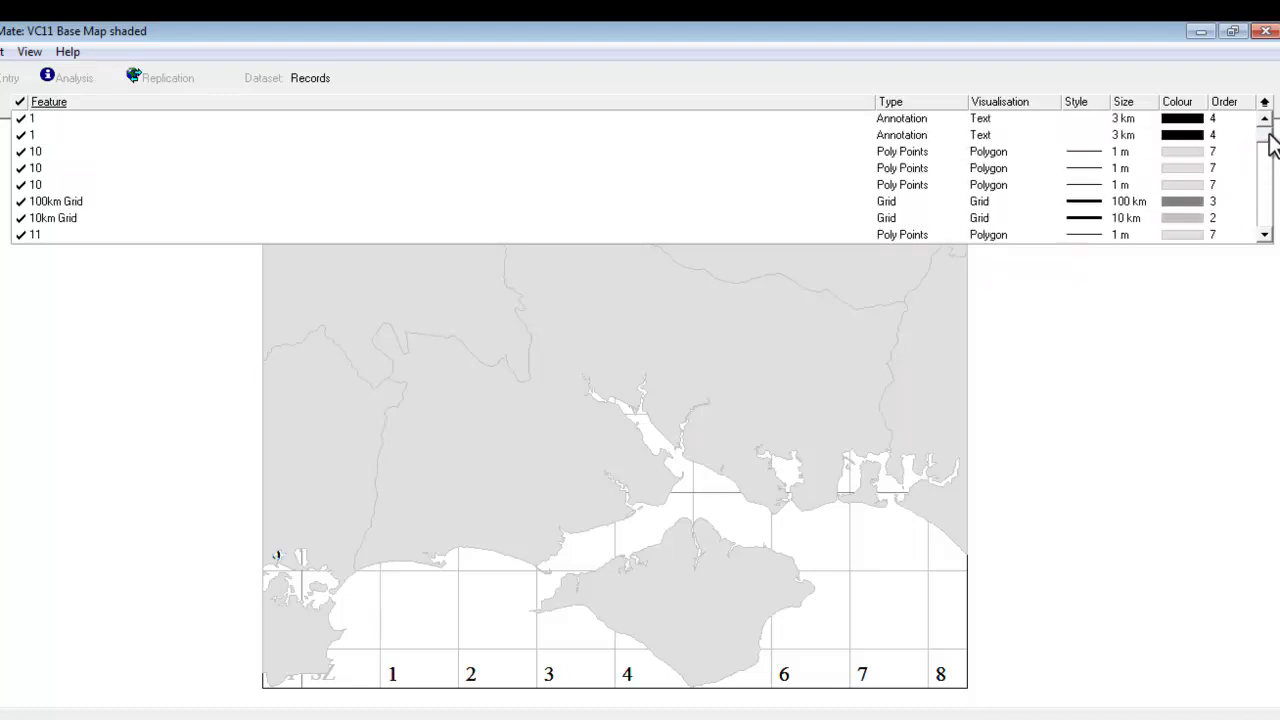
Select every drawing-order-7 polygon with Select this Order and reopen the order menu.
{"action": "right_click", "coordinate": [1212, 152]}
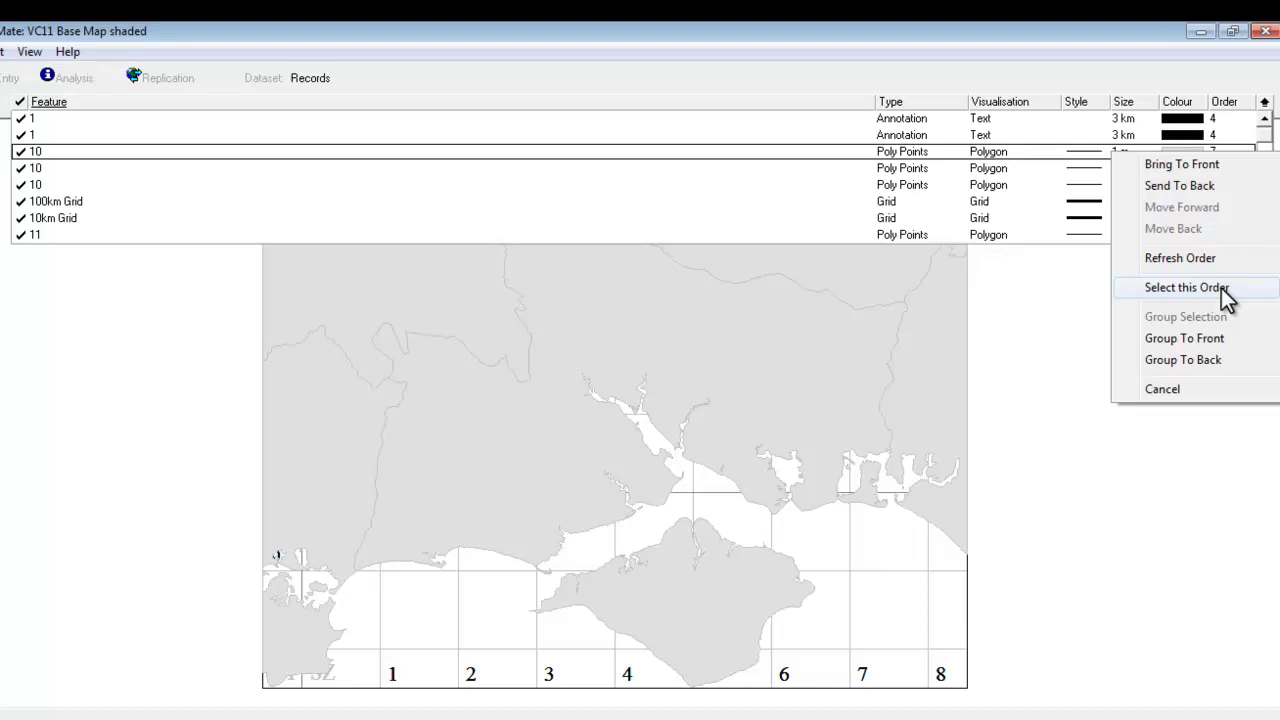
{"action": "left_click", "coordinate": [1186, 288]}
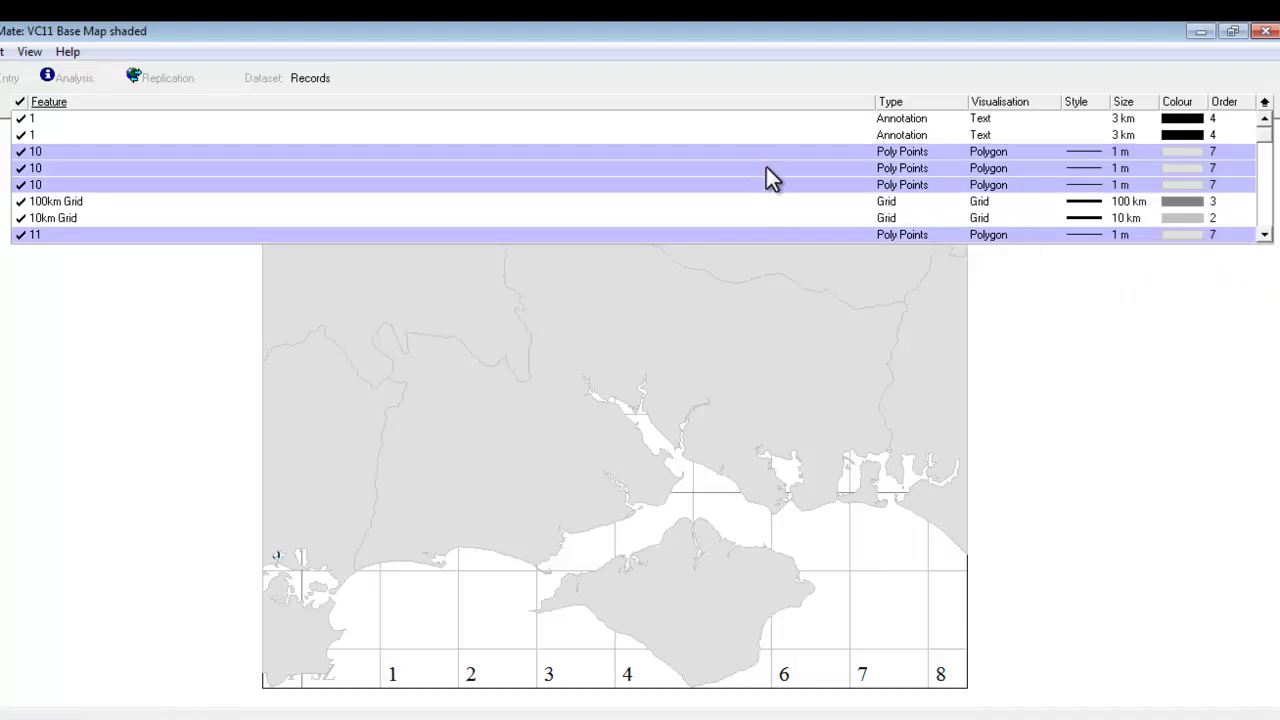
{"action": "left_click", "coordinate": [1265, 234]}
{"action": "left_click", "coordinate": [1265, 234]}
{"action": "left_click", "coordinate": [1265, 234]}
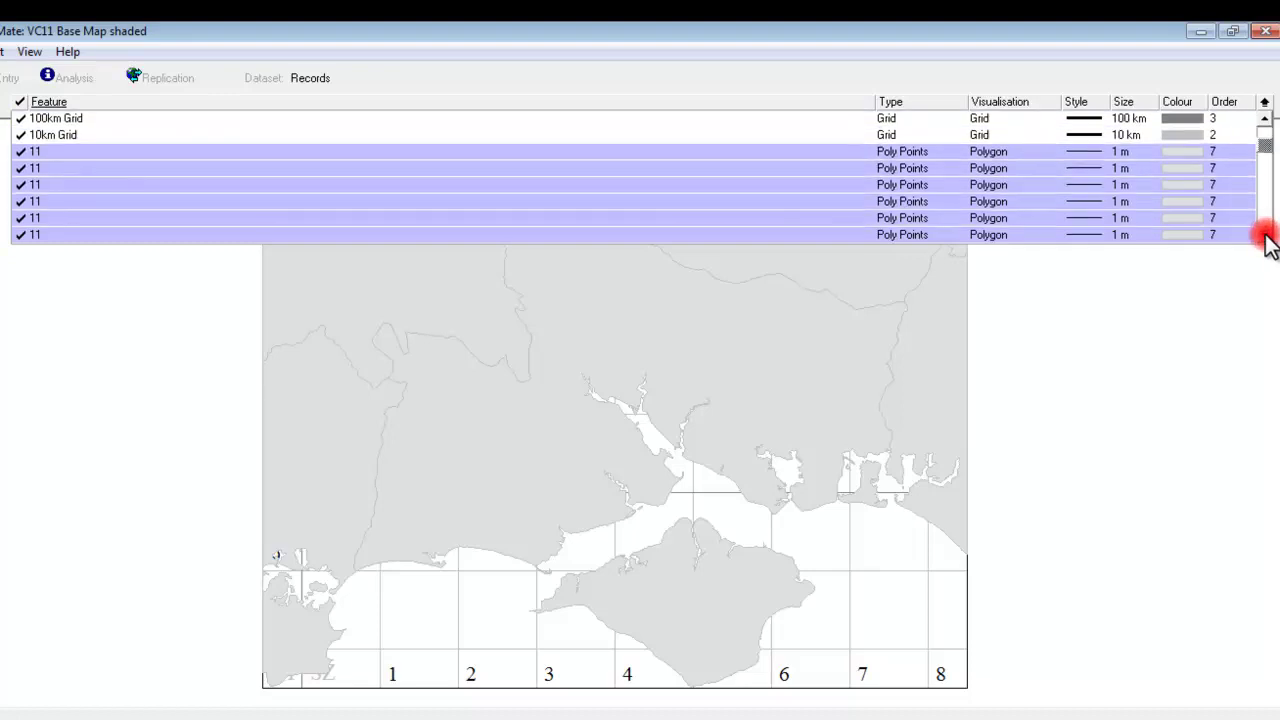
{"action": "left_click", "coordinate": [1265, 234]}
{"action": "left_click", "coordinate": [1265, 234]}
{"action": "left_click", "coordinate": [1265, 234]}
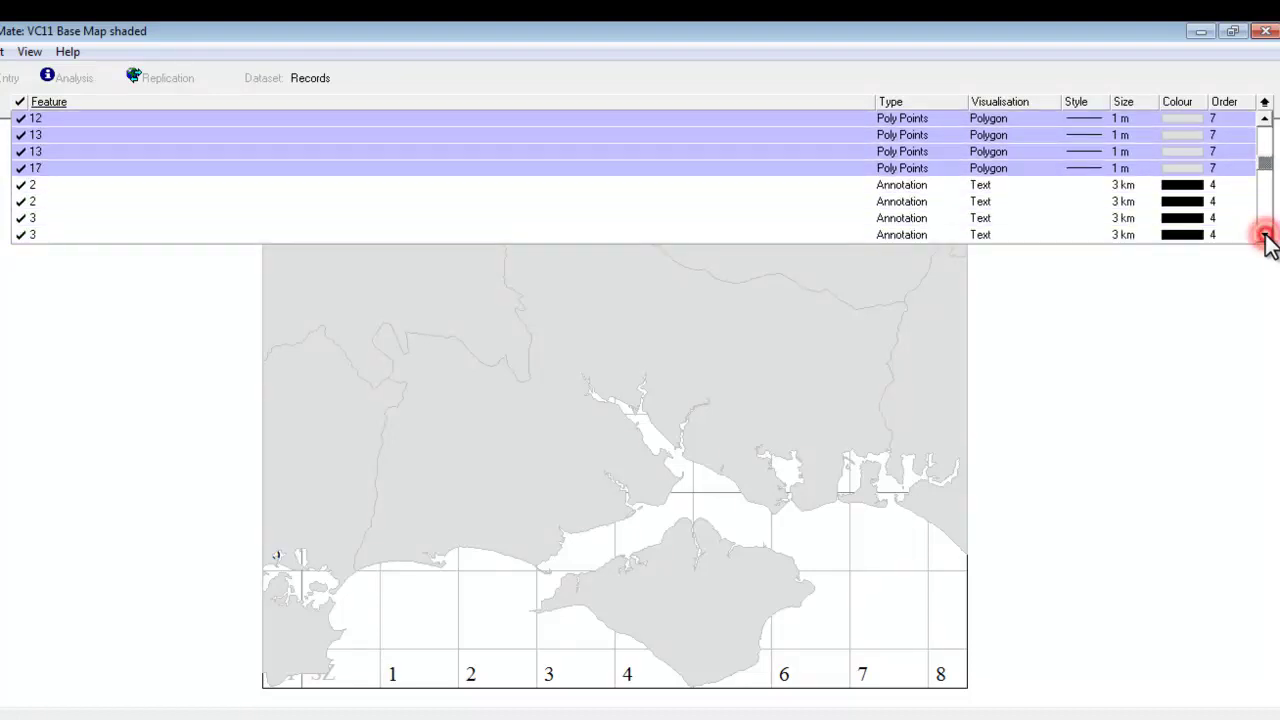
{"action": "left_click_drag", "start_coordinate": [1263, 168], "coordinate": [1214, 163]}
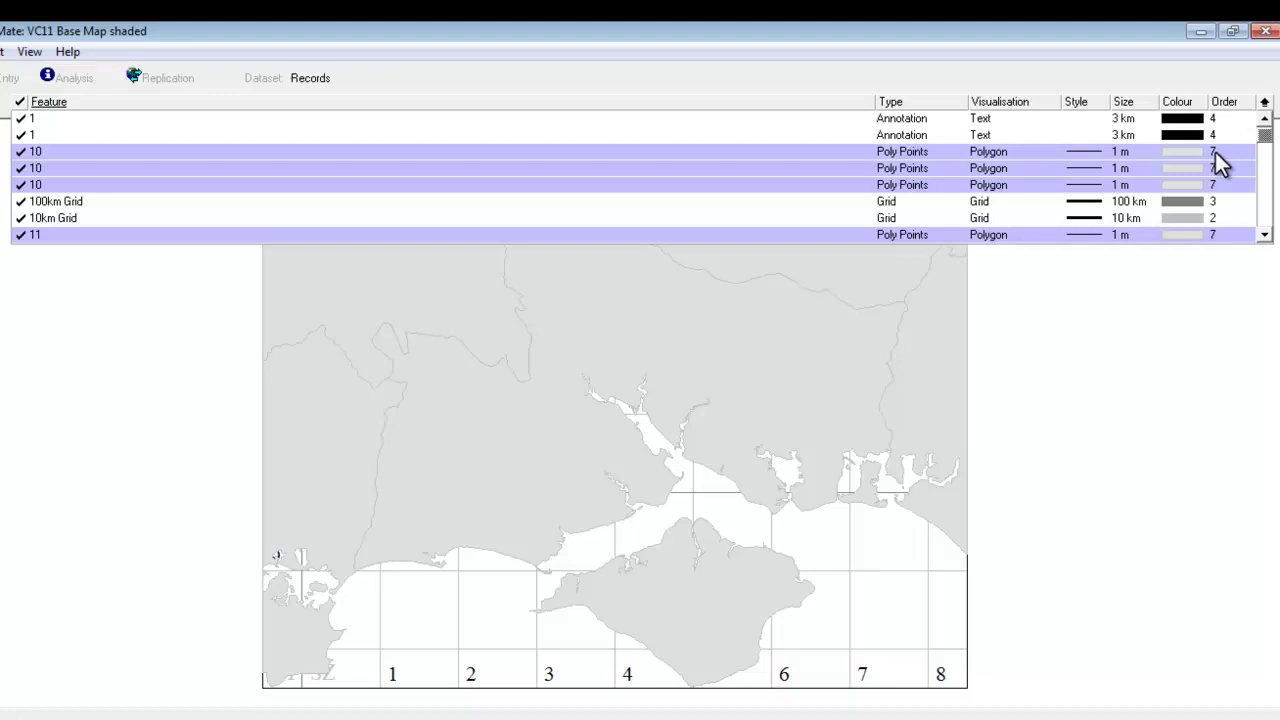
{"action": "right_click", "coordinate": [1215, 152]}
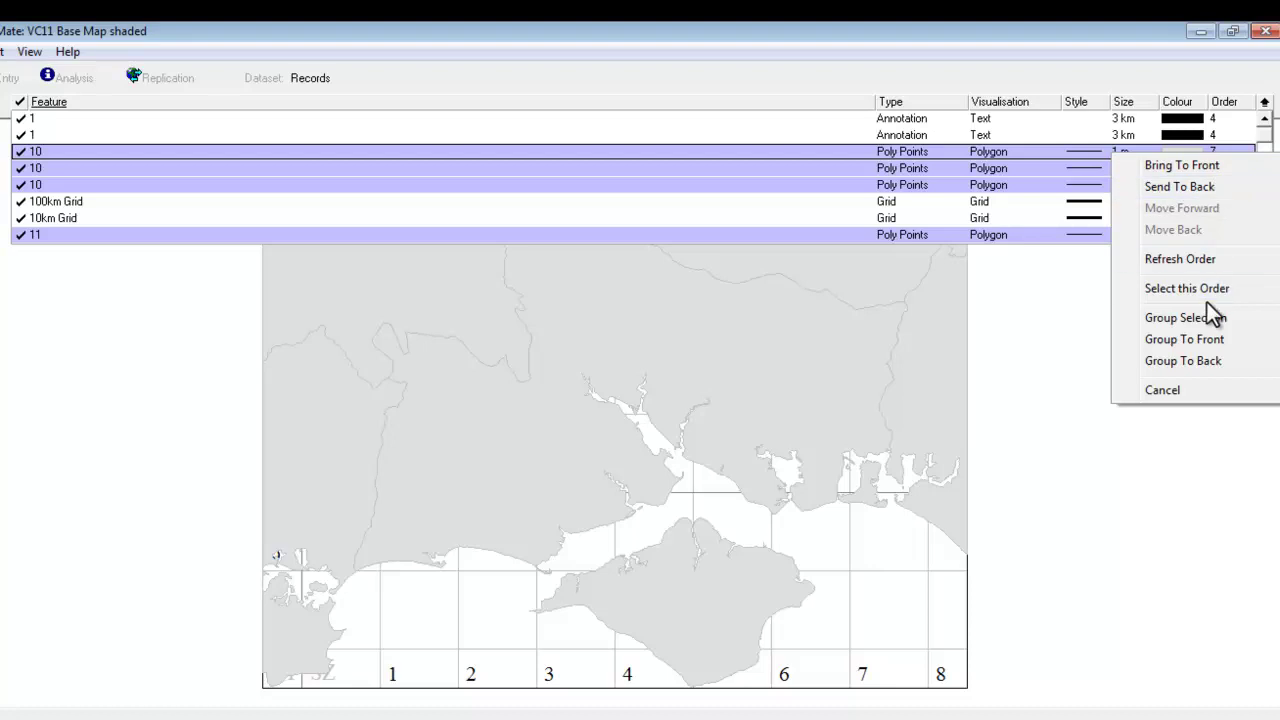
Send the selected polygons to the back (order 1) beneath the grids and check the map.
{"action": "left_click", "coordinate": [1215, 362]}
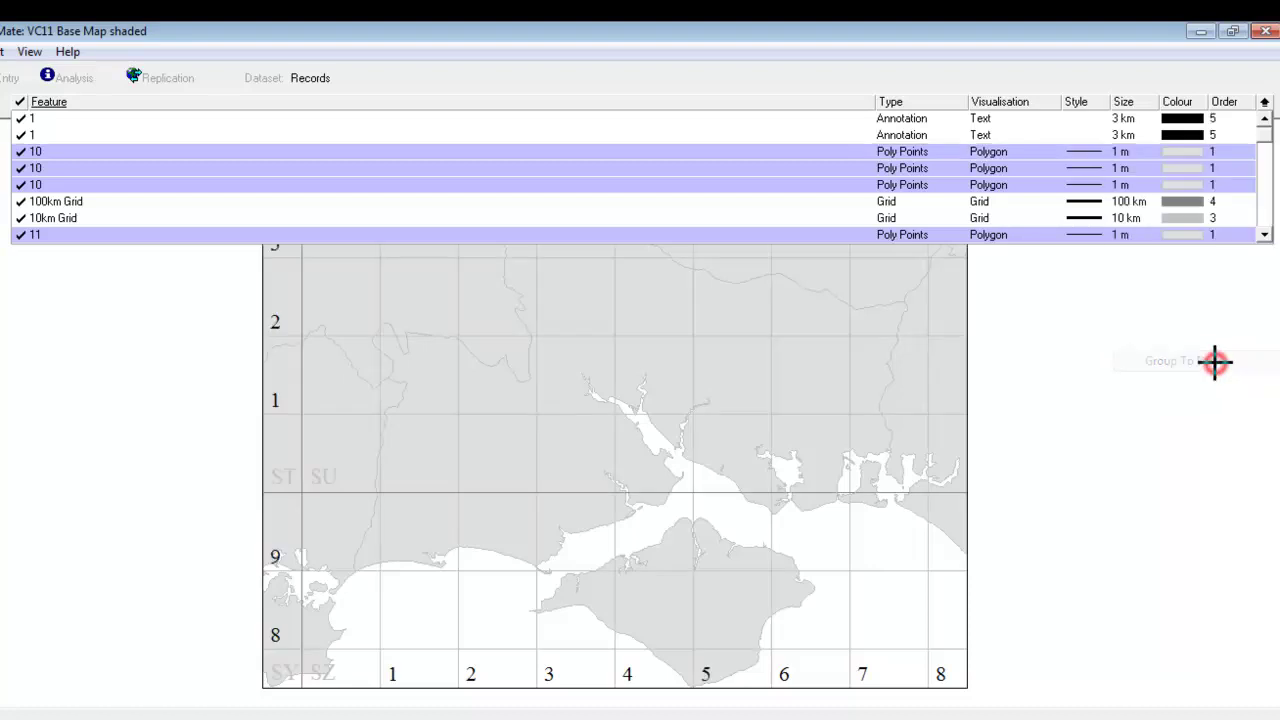
{"action": "left_click", "coordinate": [1265, 104]}
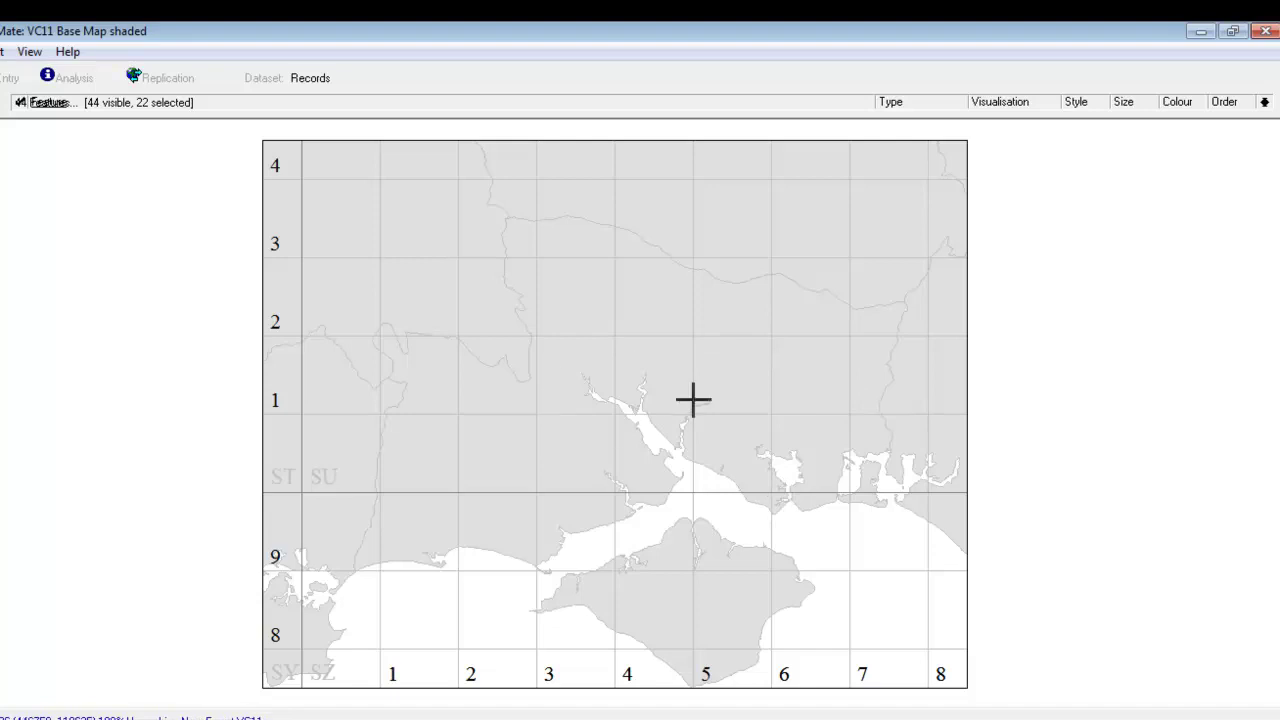
{"action": "left_click", "coordinate": [1264, 103]}
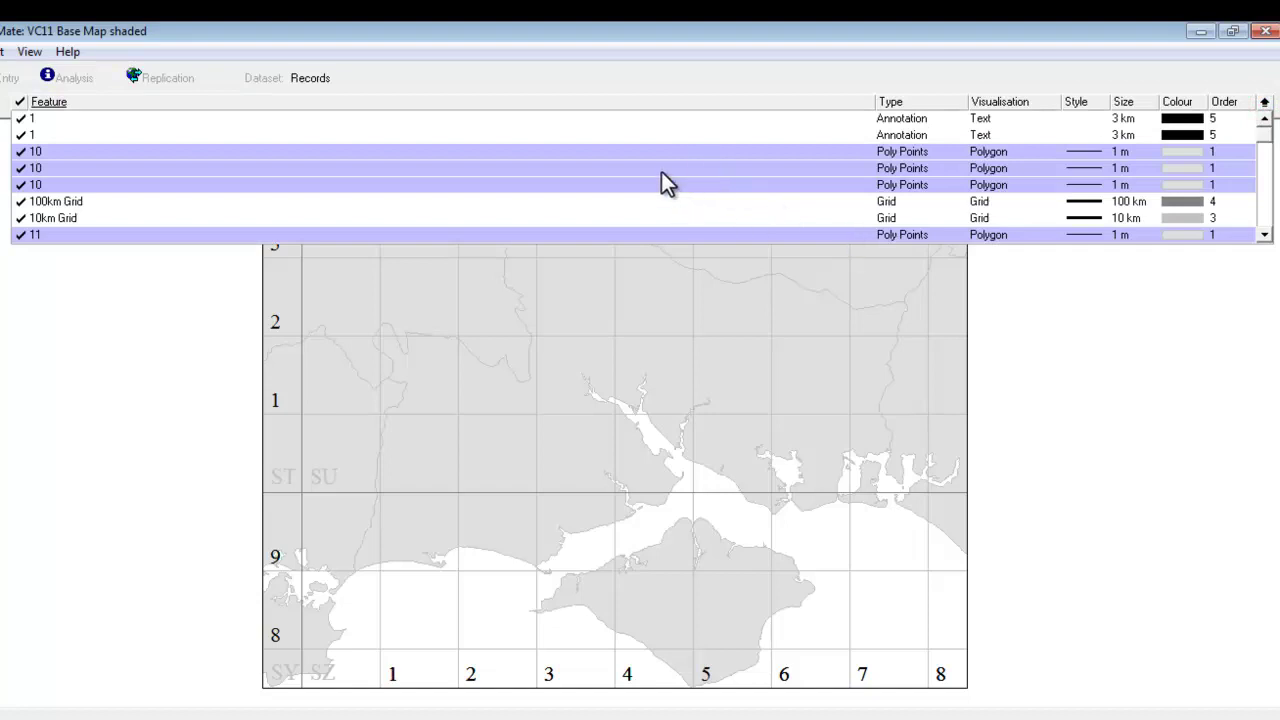
Clear the polygon selection and scroll the feature list down to the 11 rows.
{"action": "right_click", "coordinate": [603, 165]}
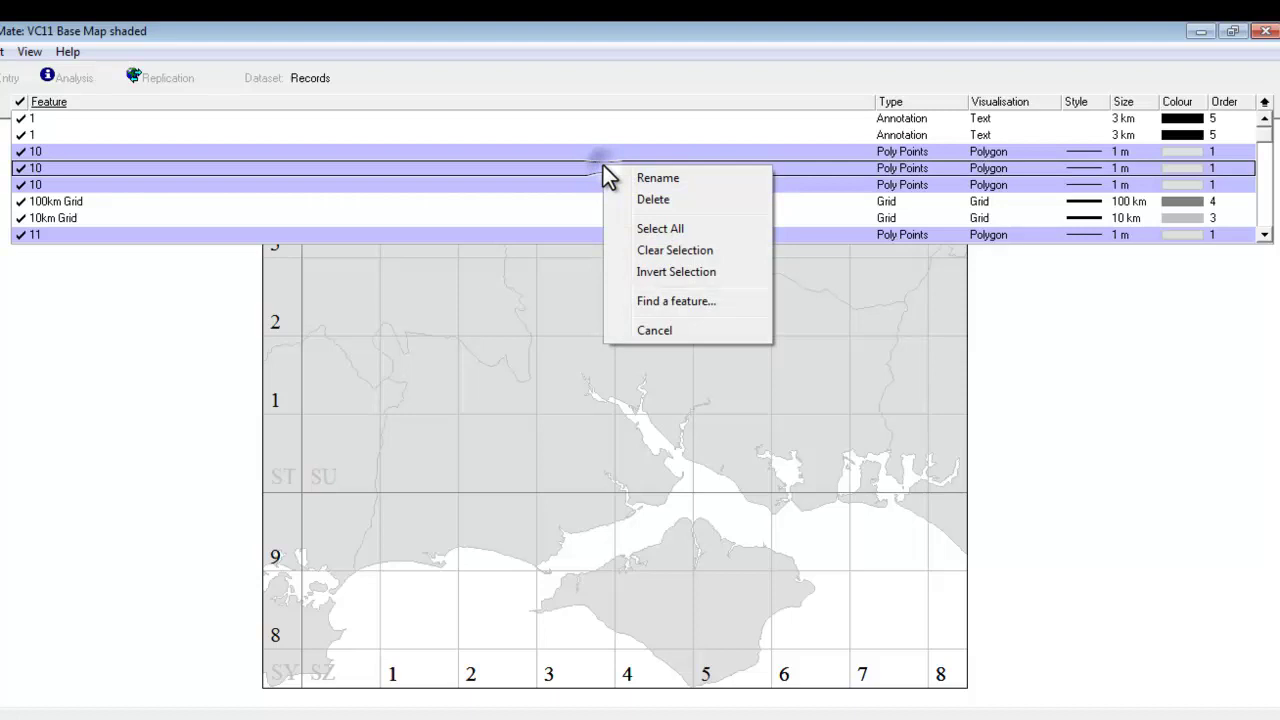
{"action": "left_click", "coordinate": [676, 258]}
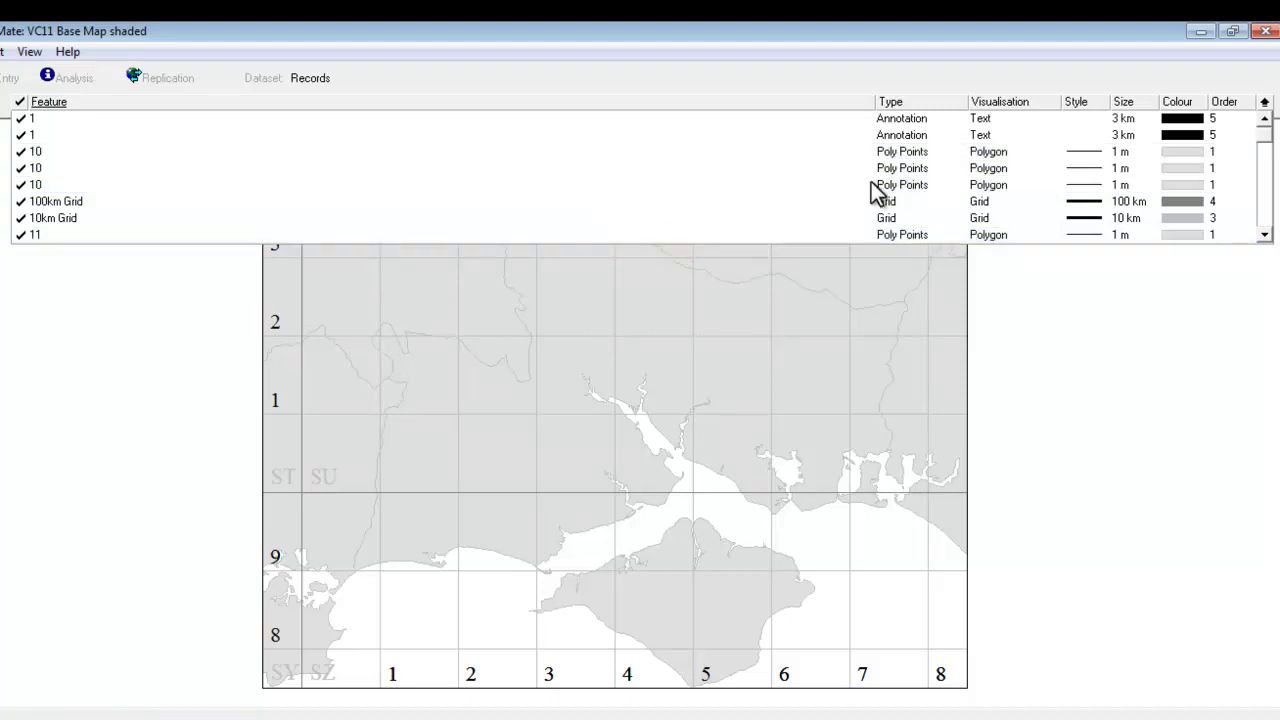
{"action": "left_click", "coordinate": [1265, 238]}
{"action": "left_click", "coordinate": [1265, 238]}
{"action": "left_click", "coordinate": [1265, 238]}
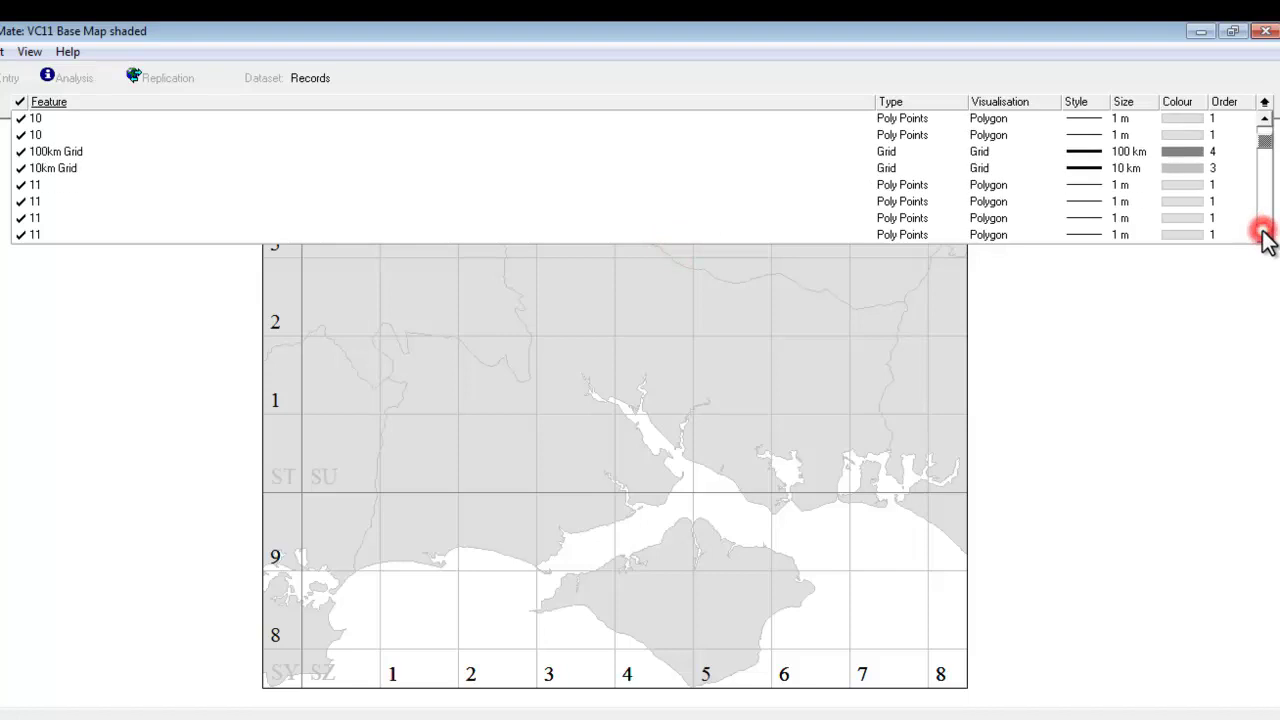
{"action": "left_click", "coordinate": [1265, 238]}
{"action": "left_click", "coordinate": [1265, 238]}
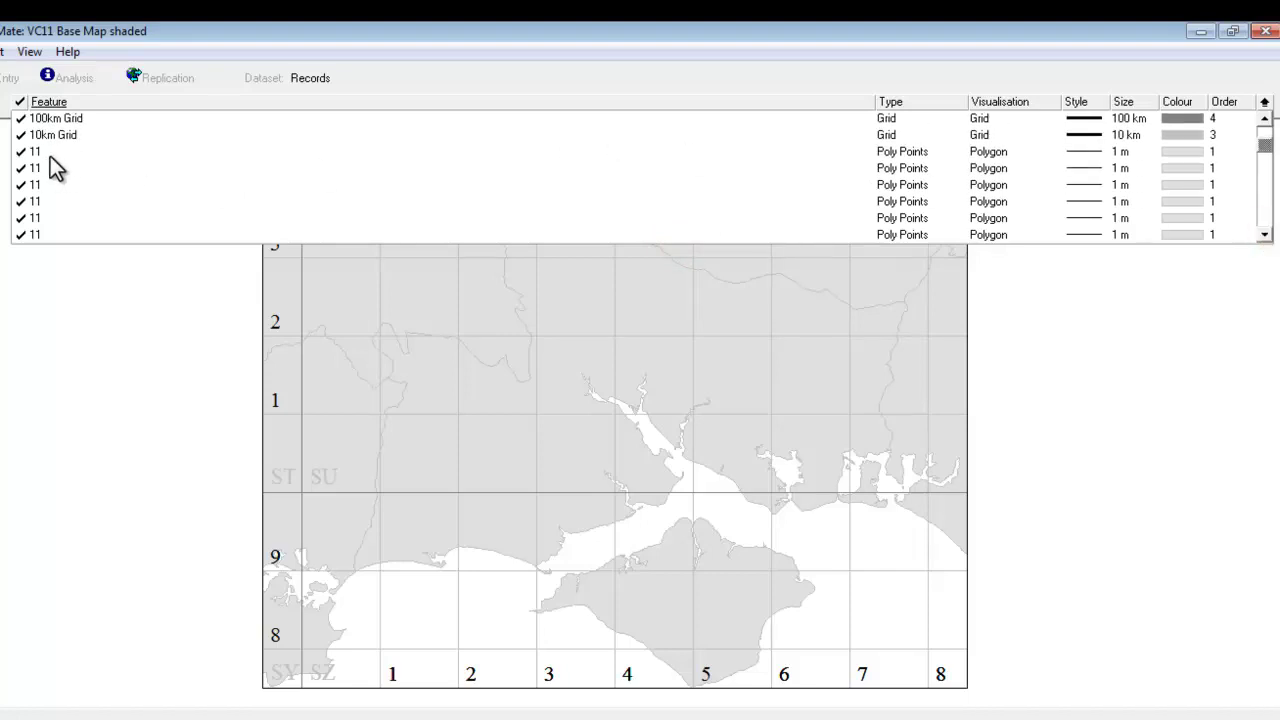
{"action": "scroll", "coordinate": [40, 157], "scroll_direction": "down", "scroll_amount": 1}
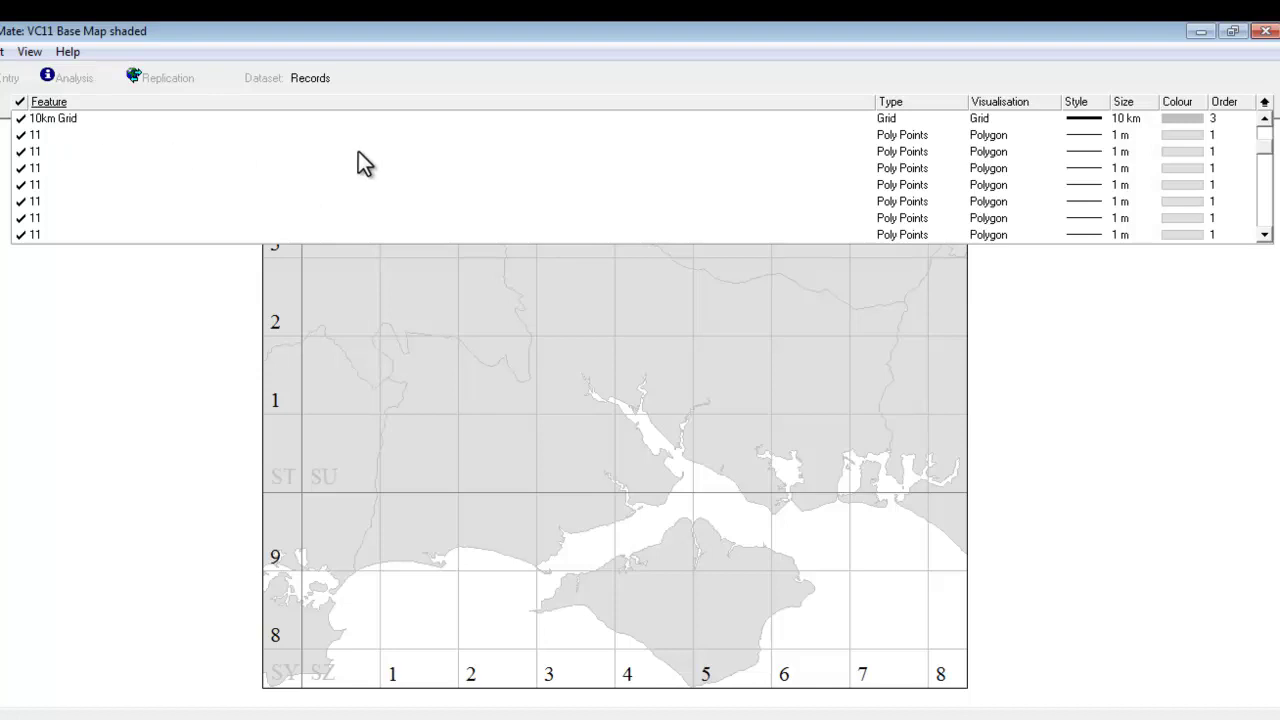
Select the seven Vice County 11 polygon rows in the feature list.
{"action": "left_click", "coordinate": [63, 136]}
{"action": "left_click", "coordinate": [64, 152], "text": "ctrl"}
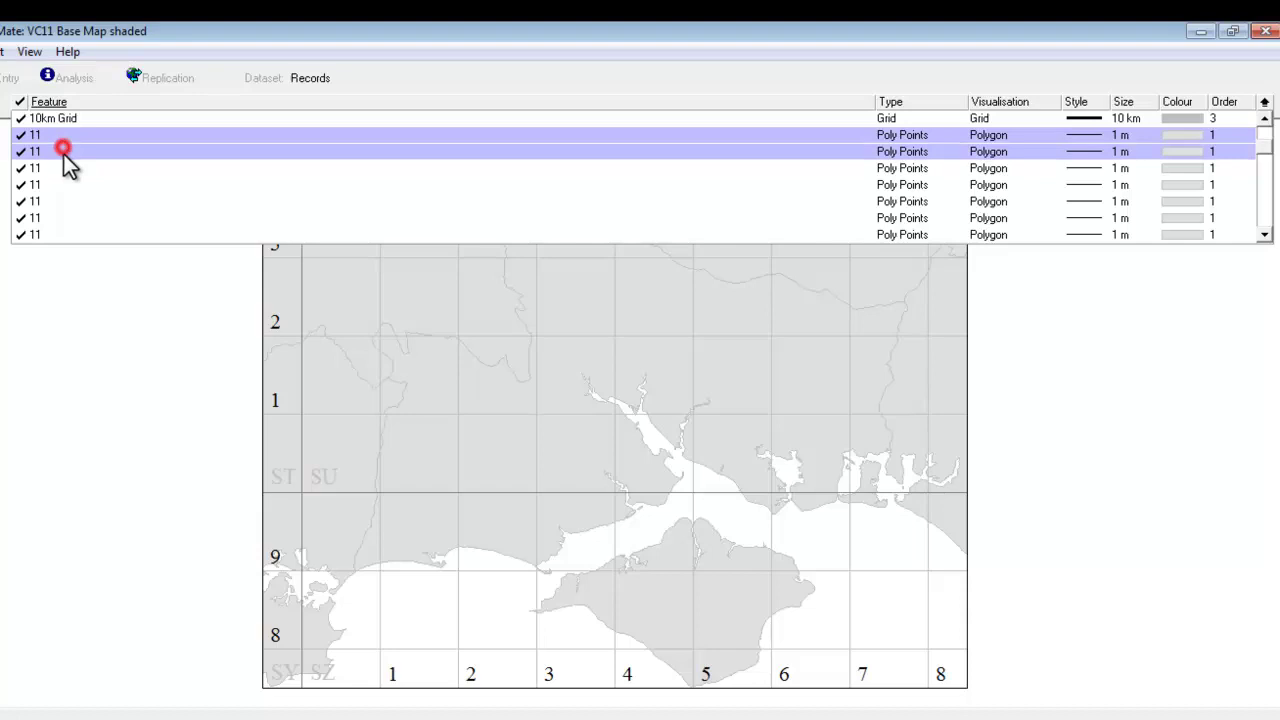
{"action": "left_click", "coordinate": [64, 166], "text": "ctrl"}
{"action": "left_click", "coordinate": [67, 185], "text": "ctrl"}
{"action": "left_click", "coordinate": [68, 201], "text": "ctrl"}
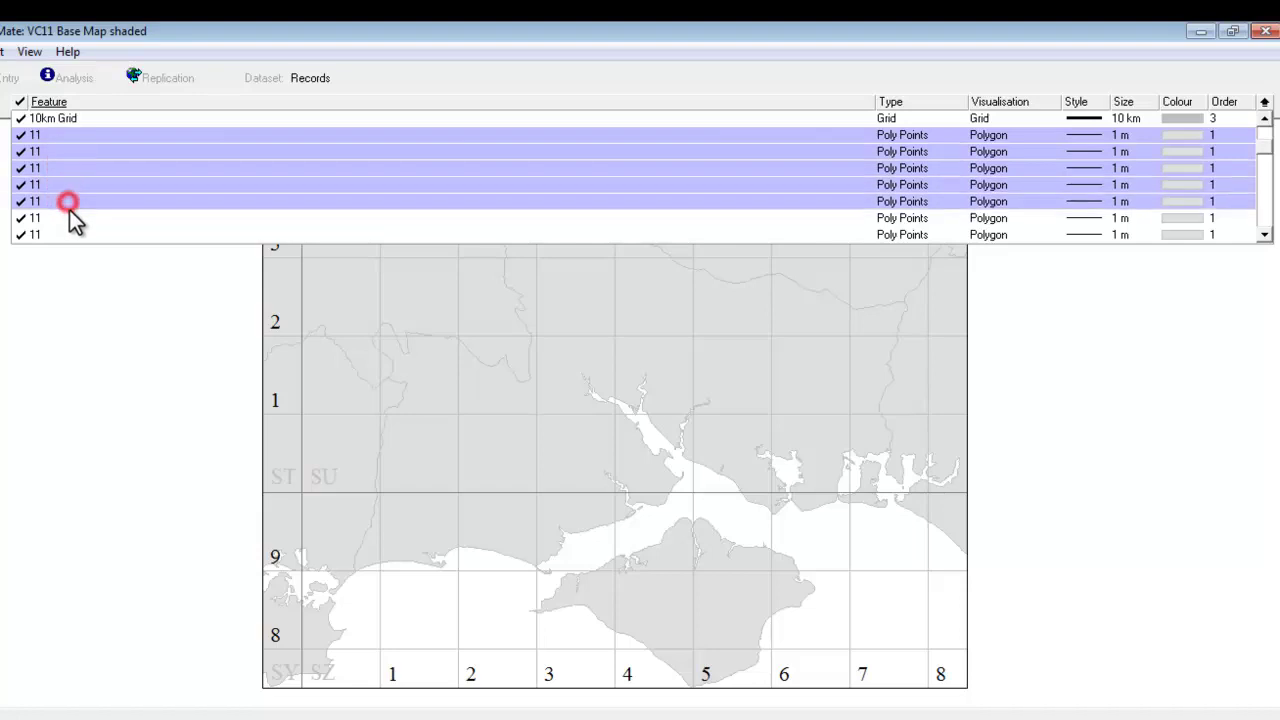
{"action": "left_click", "coordinate": [71, 217], "text": "ctrl"}
{"action": "left_click", "coordinate": [73, 229], "text": "ctrl"}
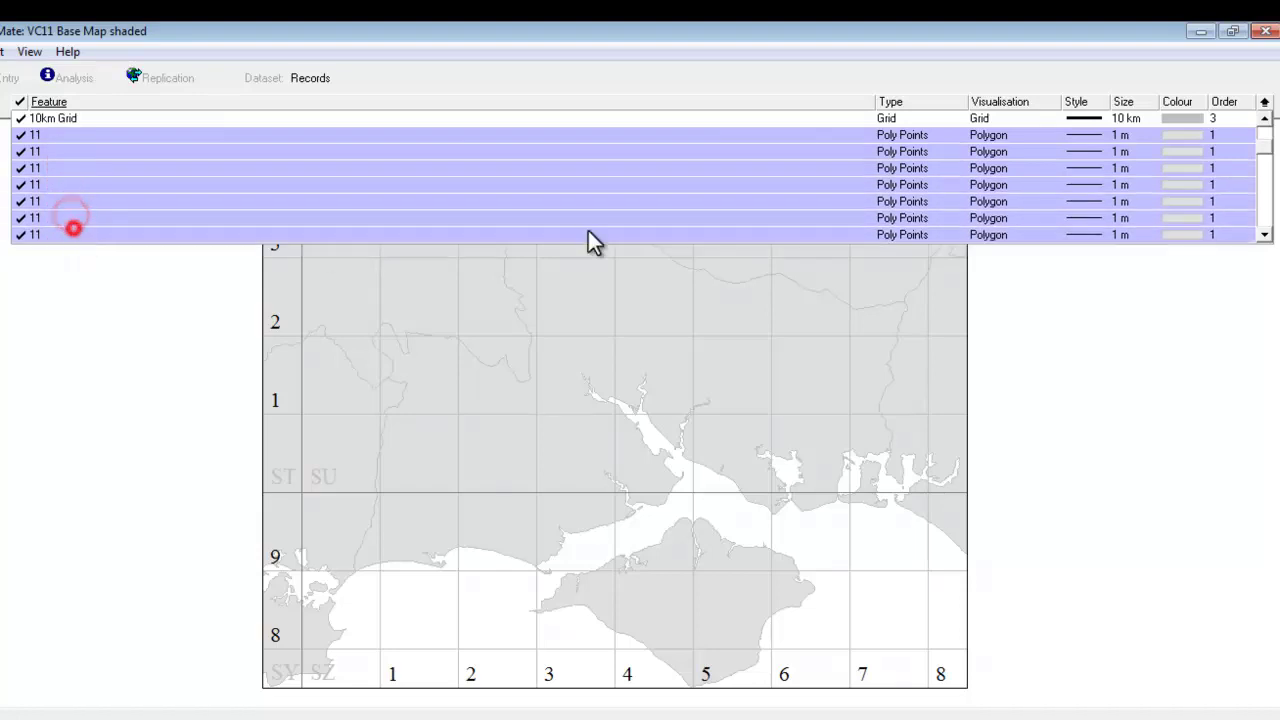
{"action": "left_click", "coordinate": [1265, 235]}
{"action": "left_click", "coordinate": [1265, 235]}
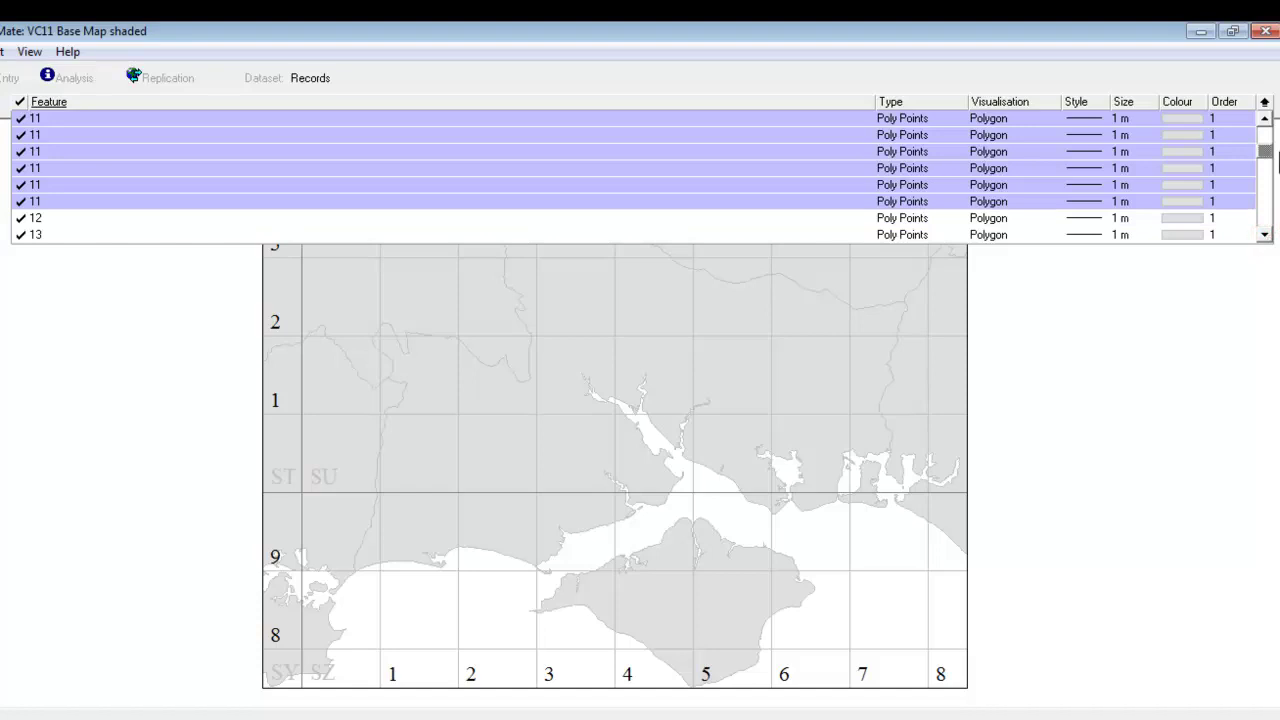
{"action": "left_click", "coordinate": [1265, 118]}
{"action": "left_click", "coordinate": [1265, 118]}
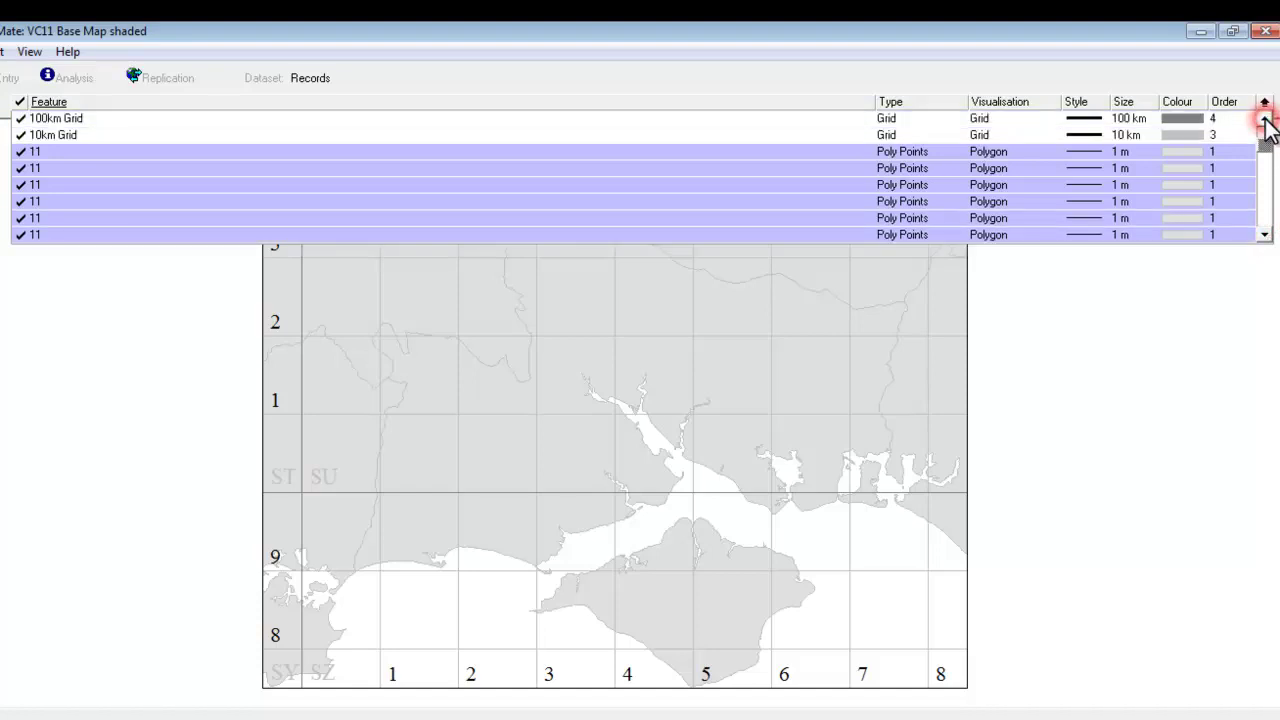
Group-fill the selected 11 polygons red and view the result on the map.
{"action": "right_click", "coordinate": [1182, 155]}
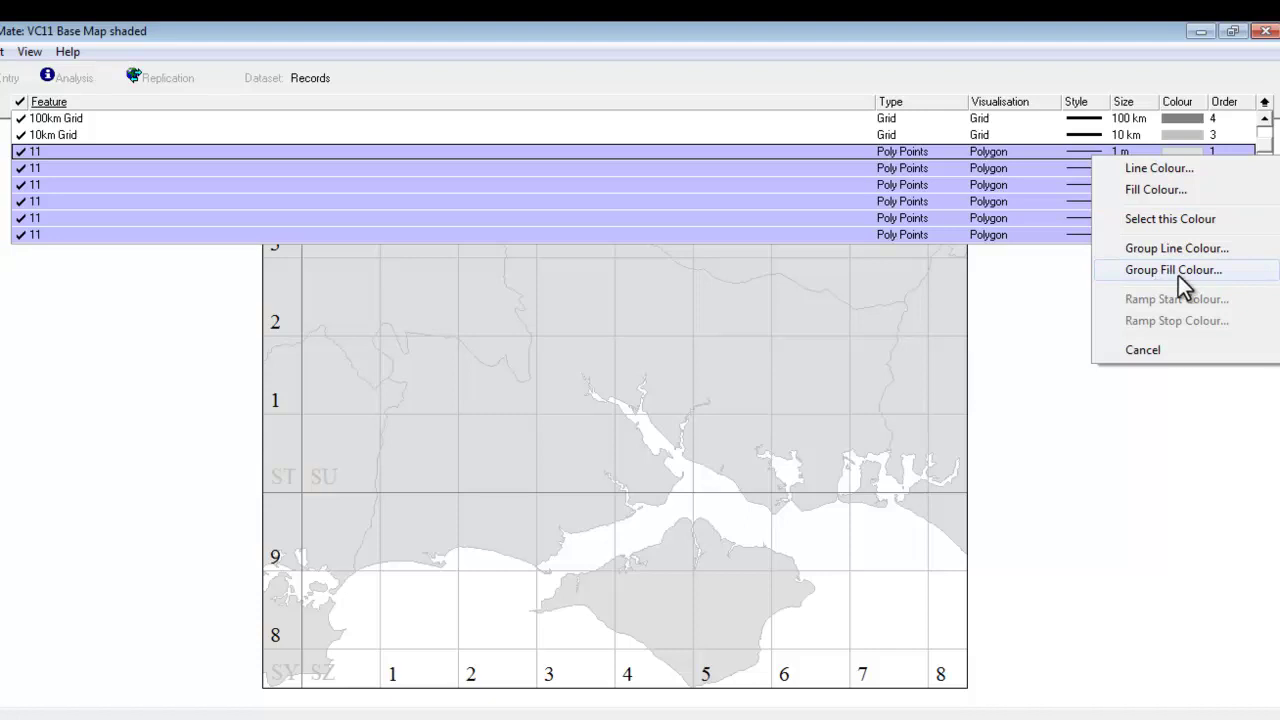
{"action": "left_click", "coordinate": [1180, 270]}
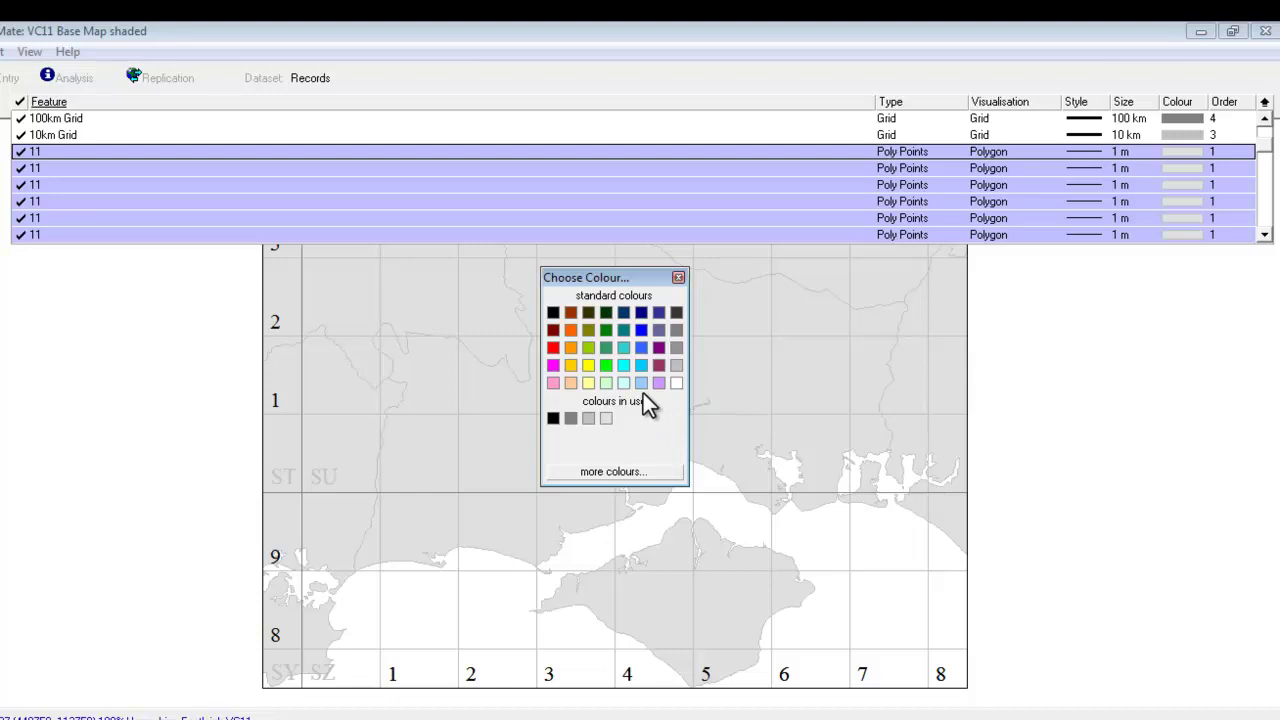
{"action": "left_click", "coordinate": [554, 349]}
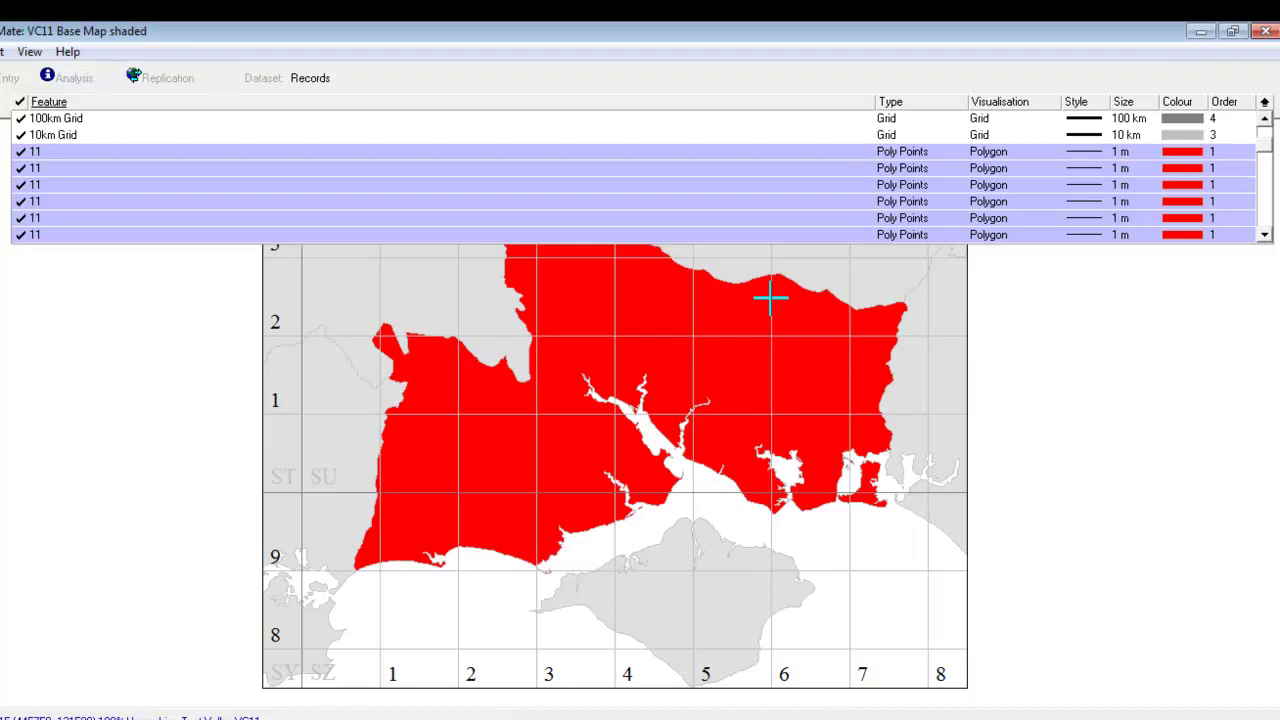
{"action": "left_click", "coordinate": [1264, 102]}
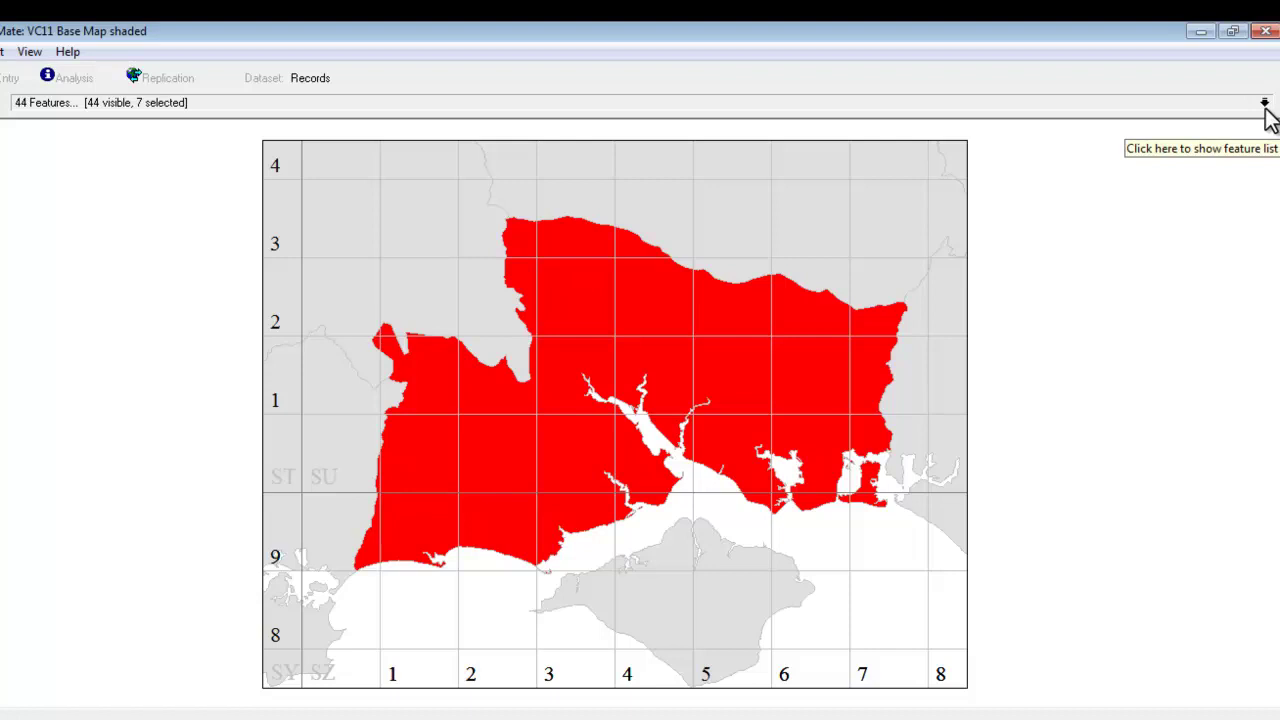
{"action": "left_click", "coordinate": [1265, 104]}
Change the group fill colour of the Vice County 11 polygons to white.
{"action": "right_click", "coordinate": [1188, 165]}
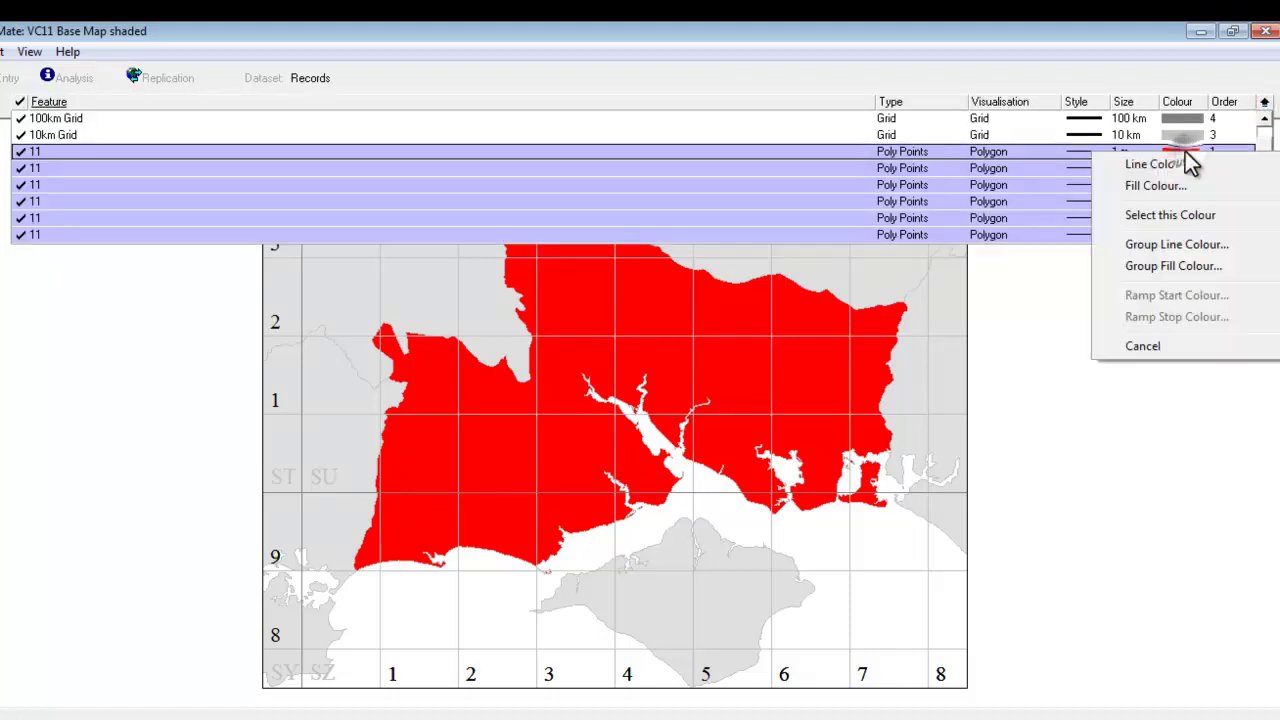
{"action": "left_click", "coordinate": [1176, 268]}
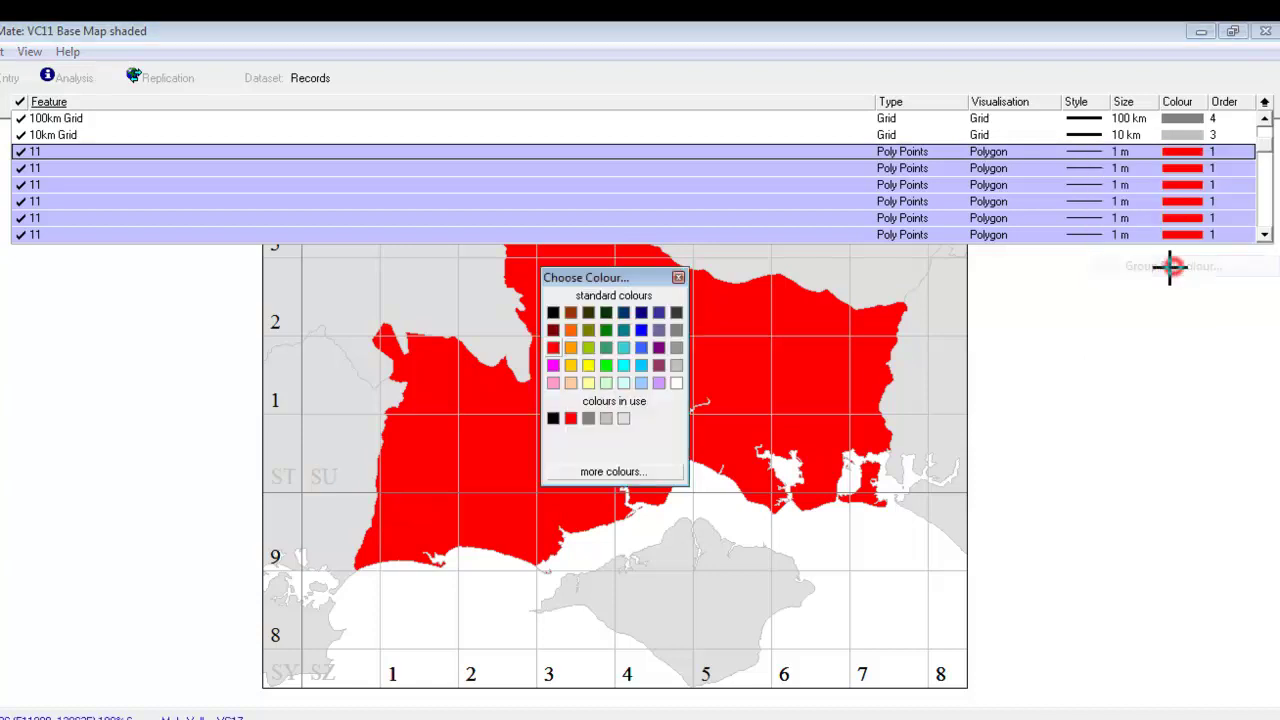
{"action": "left_click", "coordinate": [677, 386]}
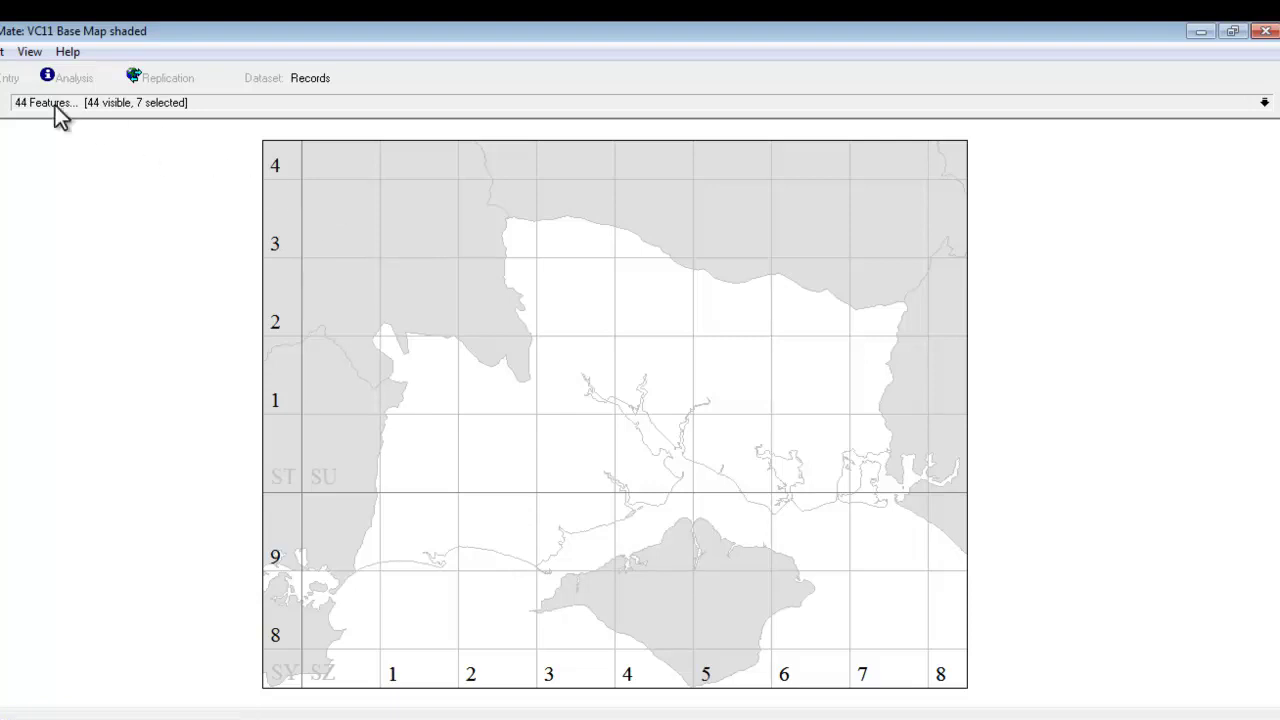
Insert the Sea Background Fill feature, bringing the map to 45 features.
{"action": "left_click", "coordinate": [3, 52]}
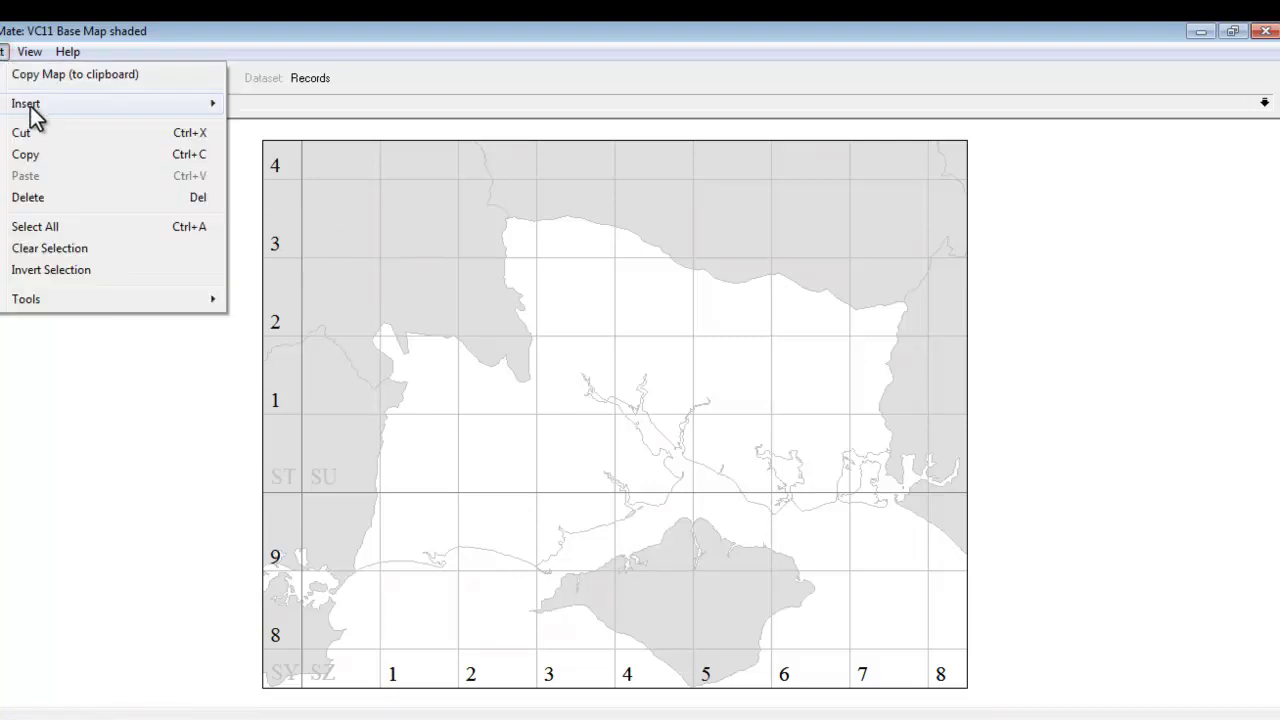
{"action": "mouse_move", "coordinate": [30, 106]}
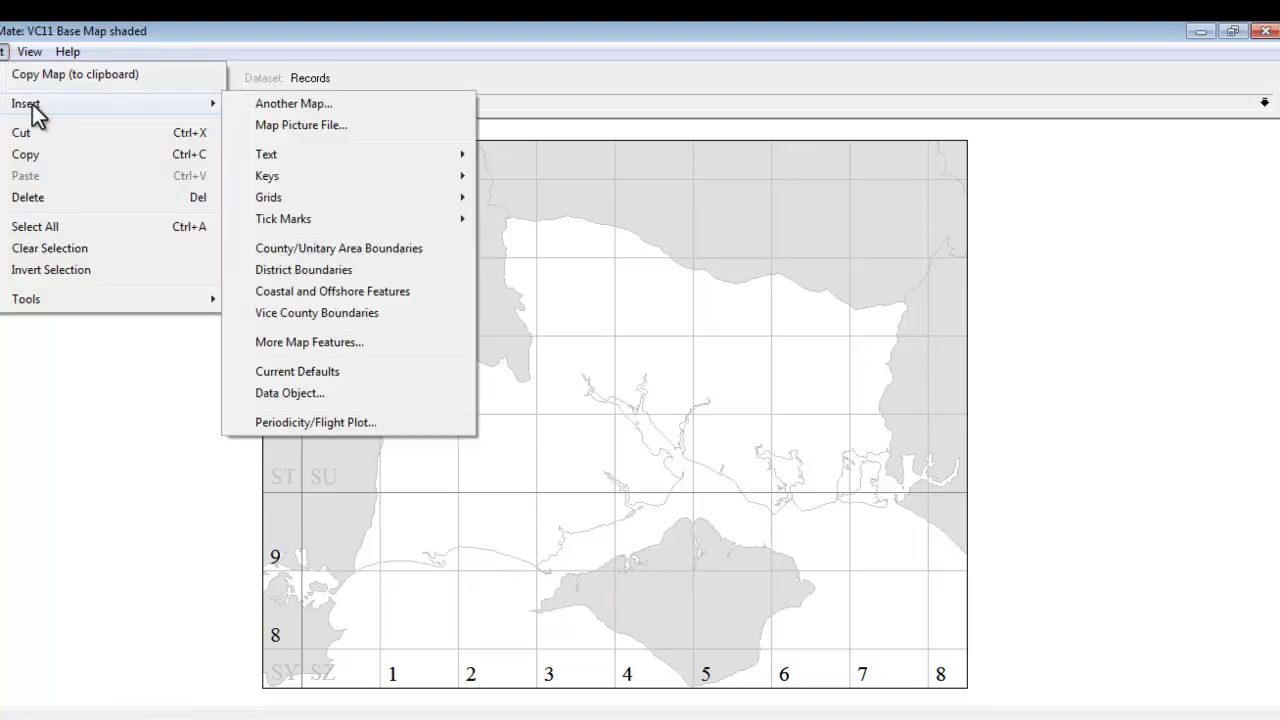
{"action": "left_click", "coordinate": [330, 343]}
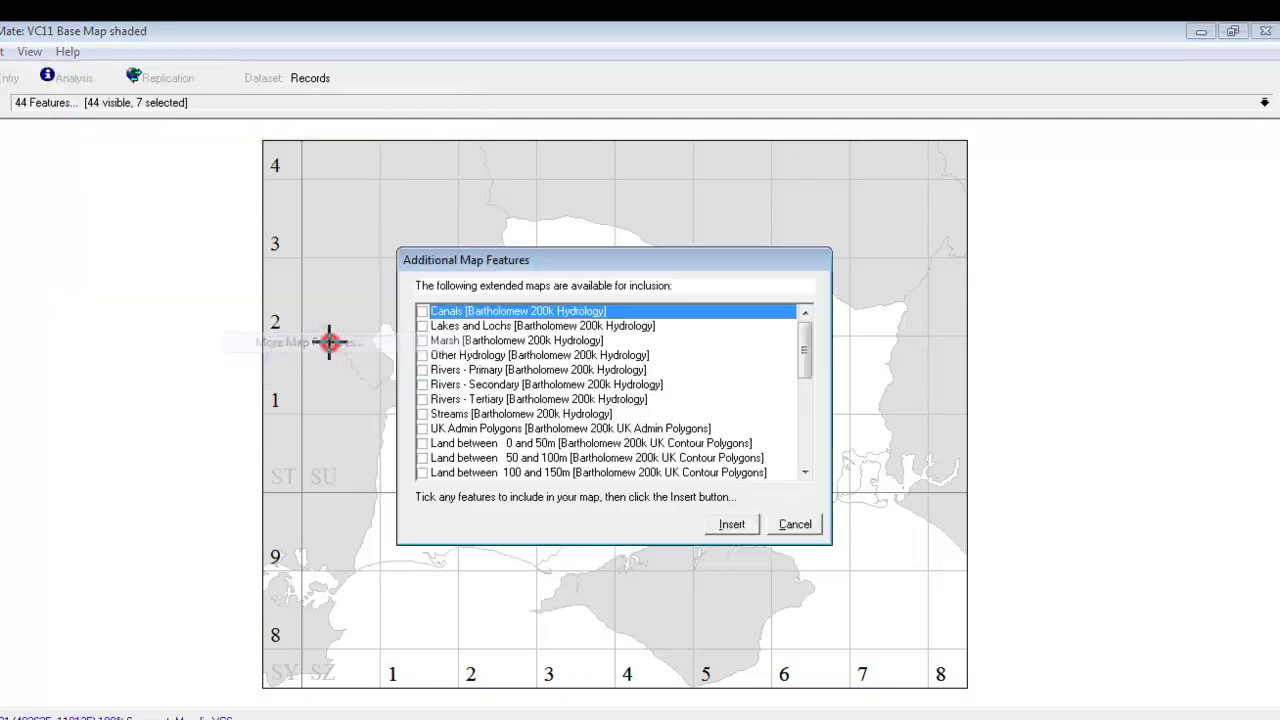
{"action": "left_click_drag", "start_coordinate": [806, 350], "coordinate": [808, 449]}
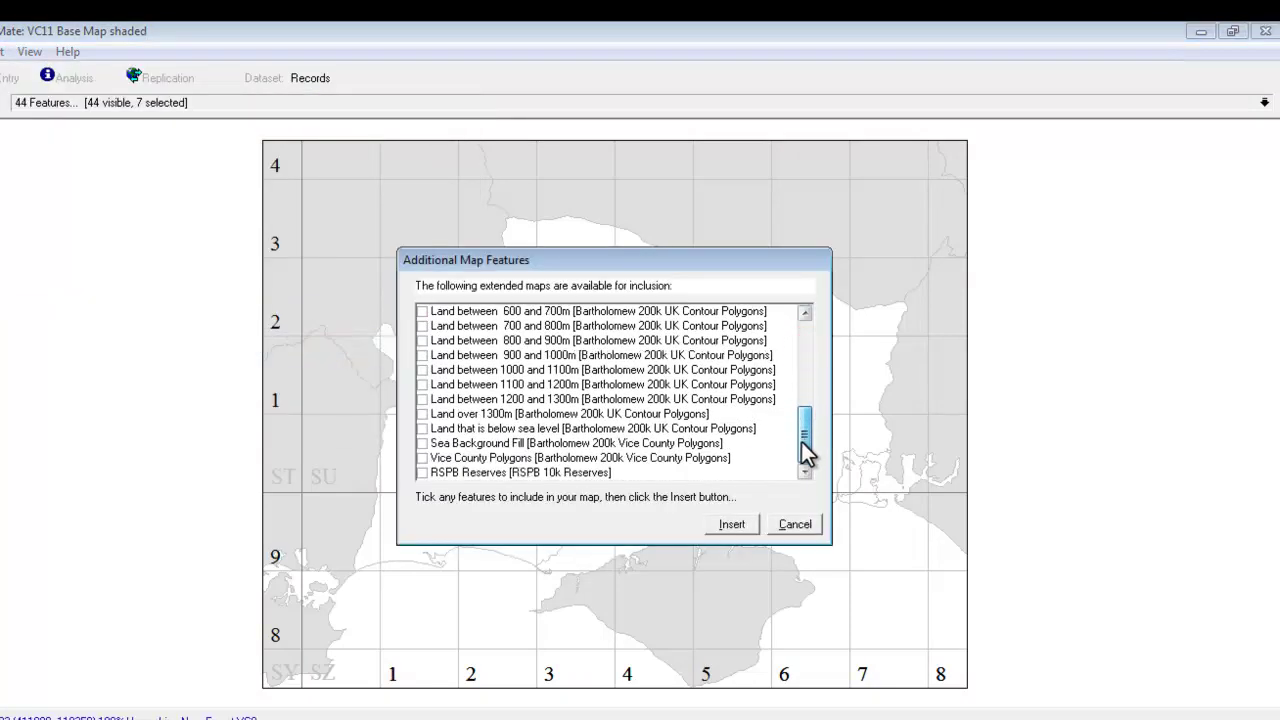
{"action": "left_click", "coordinate": [423, 444]}
{"action": "left_click", "coordinate": [738, 525]}
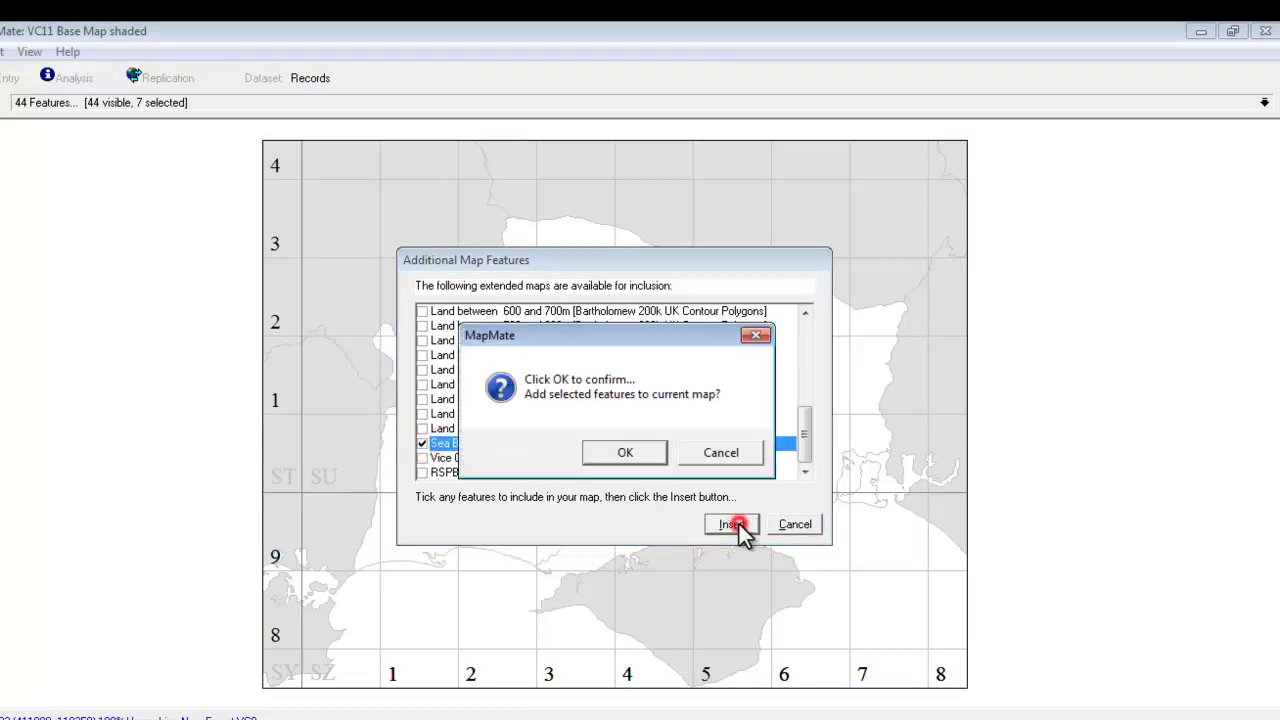
{"action": "left_click", "coordinate": [637, 456]}
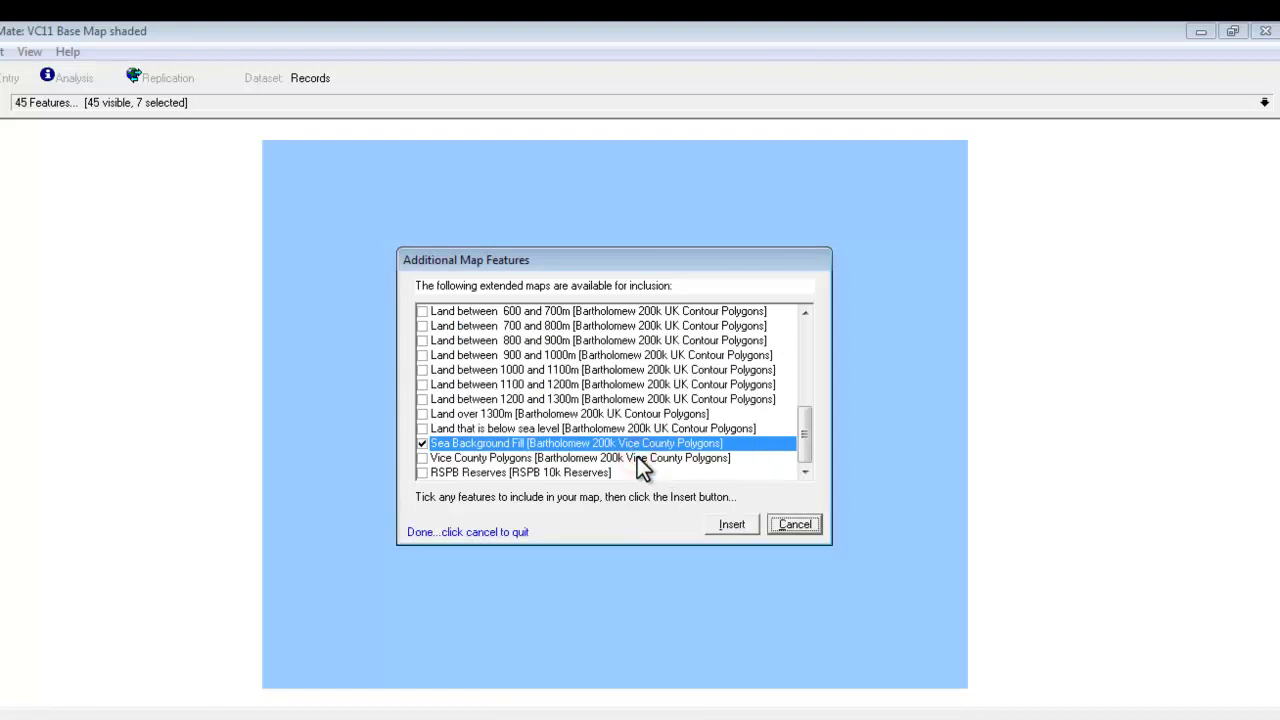
{"action": "left_click", "coordinate": [798, 525]}
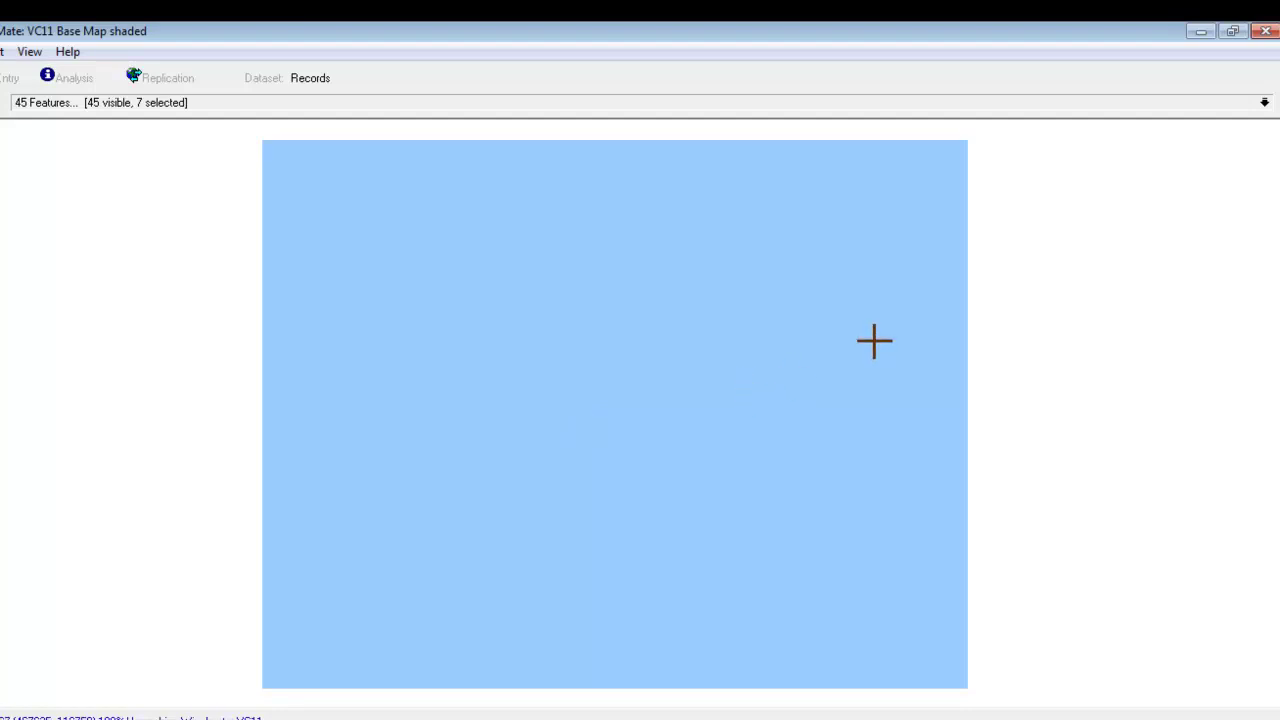
Clear the county row selection, then send the Sea layer to the back of the drawing order.
{"action": "left_click", "coordinate": [1266, 104]}
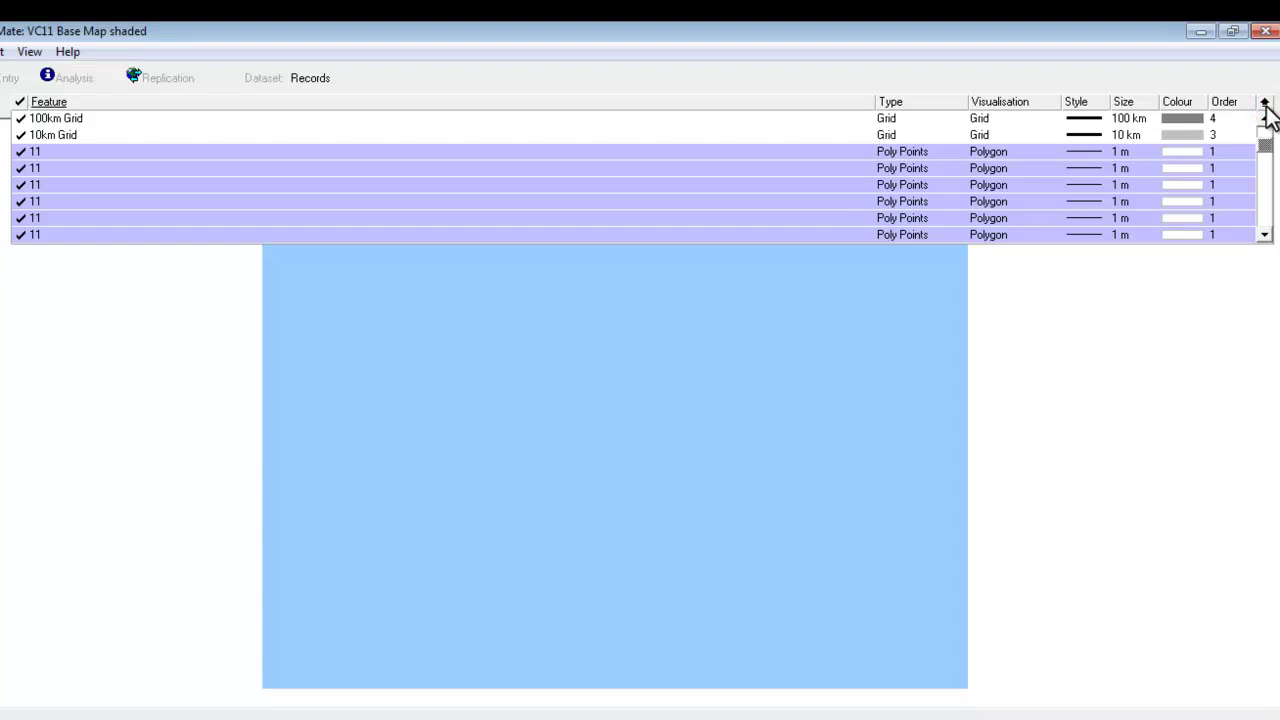
{"action": "right_click", "coordinate": [558, 185]}
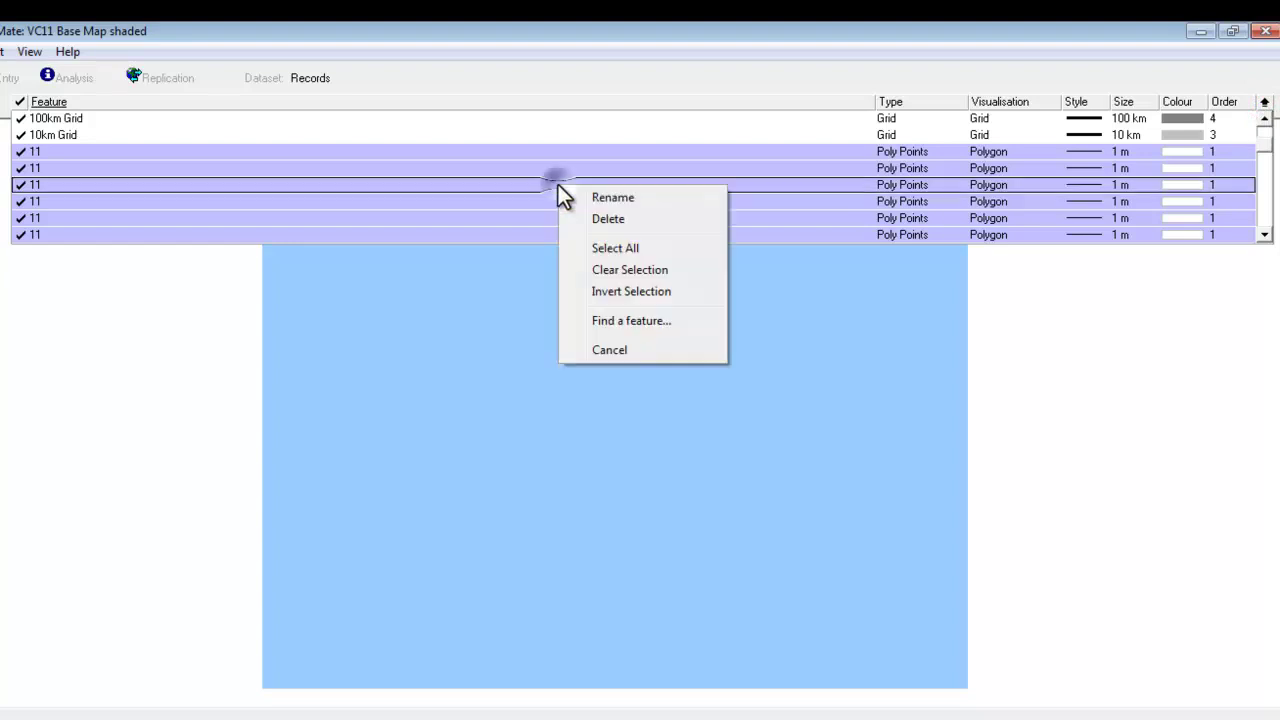
{"action": "left_click", "coordinate": [624, 267]}
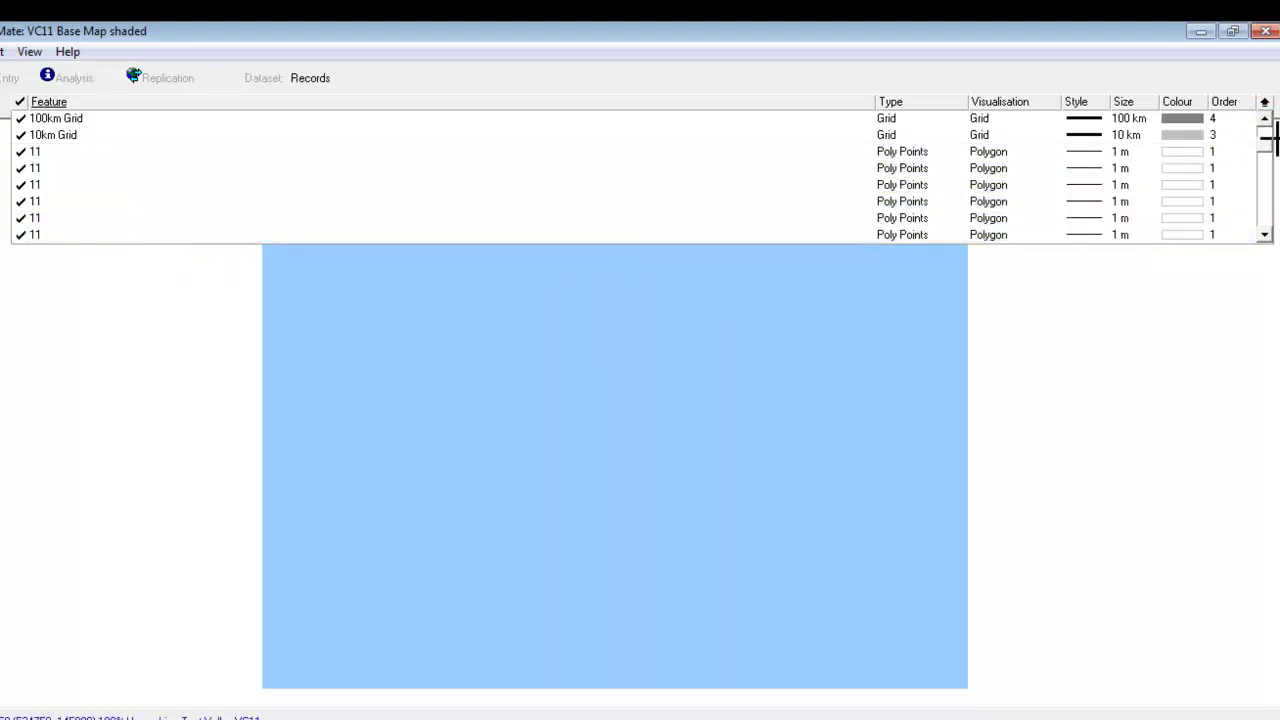
{"action": "left_click_drag", "start_coordinate": [1263, 150], "coordinate": [1272, 200]}
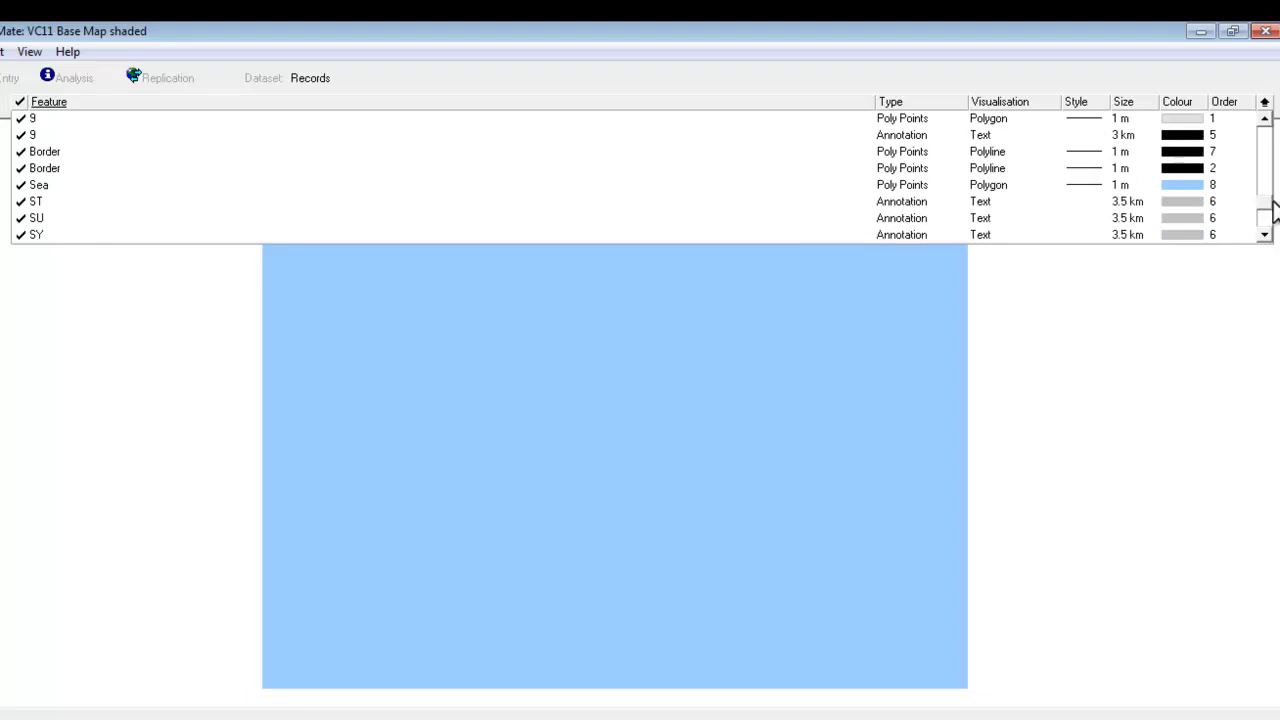
{"action": "left_click", "coordinate": [54, 187]}
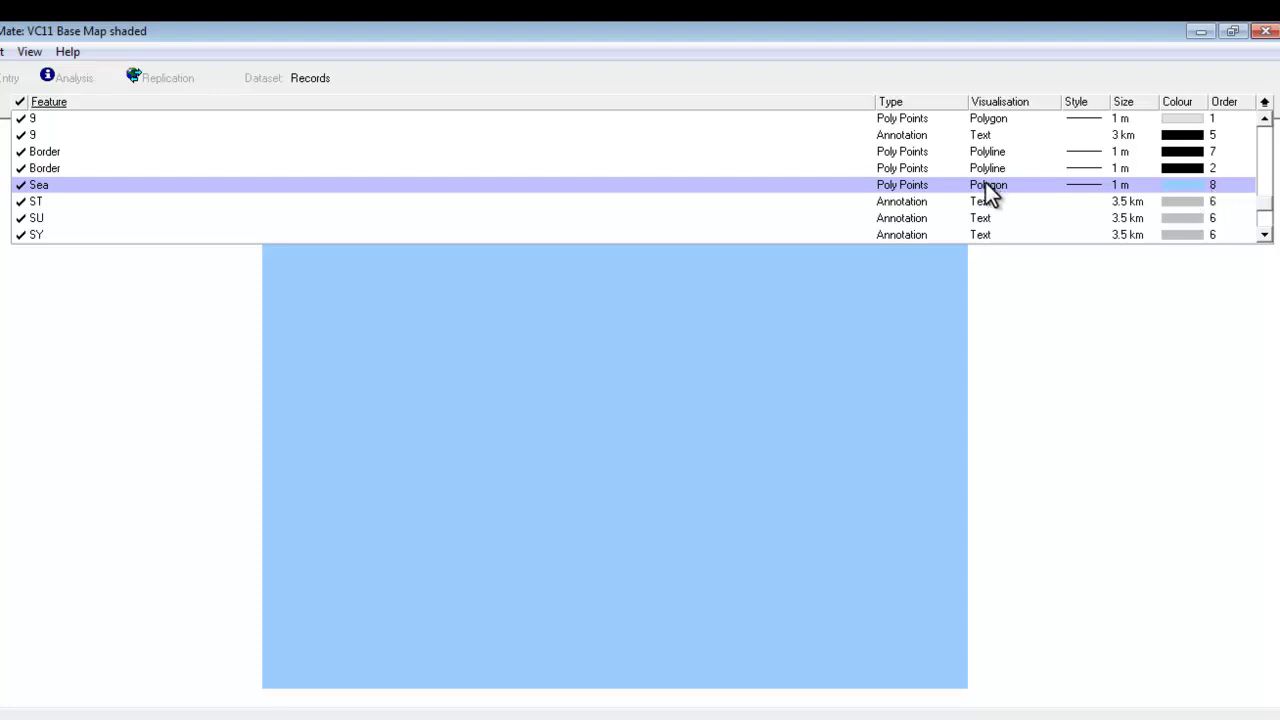
{"action": "right_click", "coordinate": [1212, 186]}
{"action": "left_click", "coordinate": [1208, 219]}
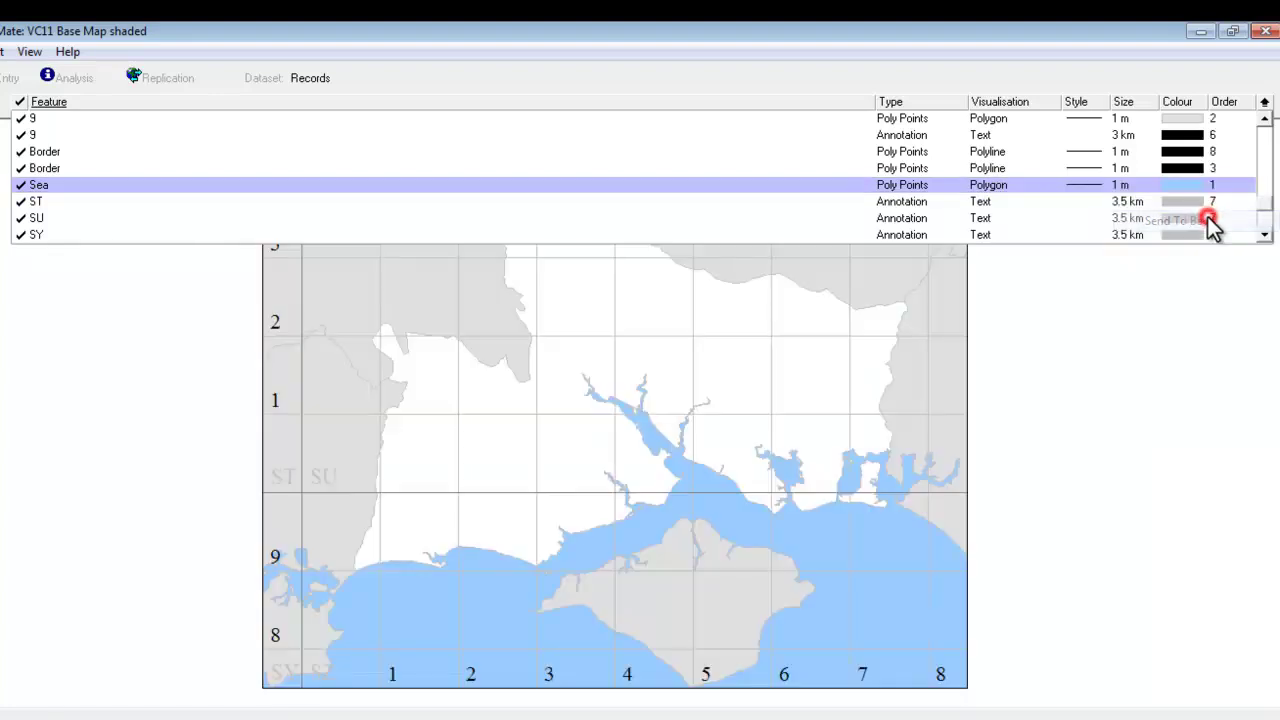
{"action": "left_click", "coordinate": [1264, 104]}
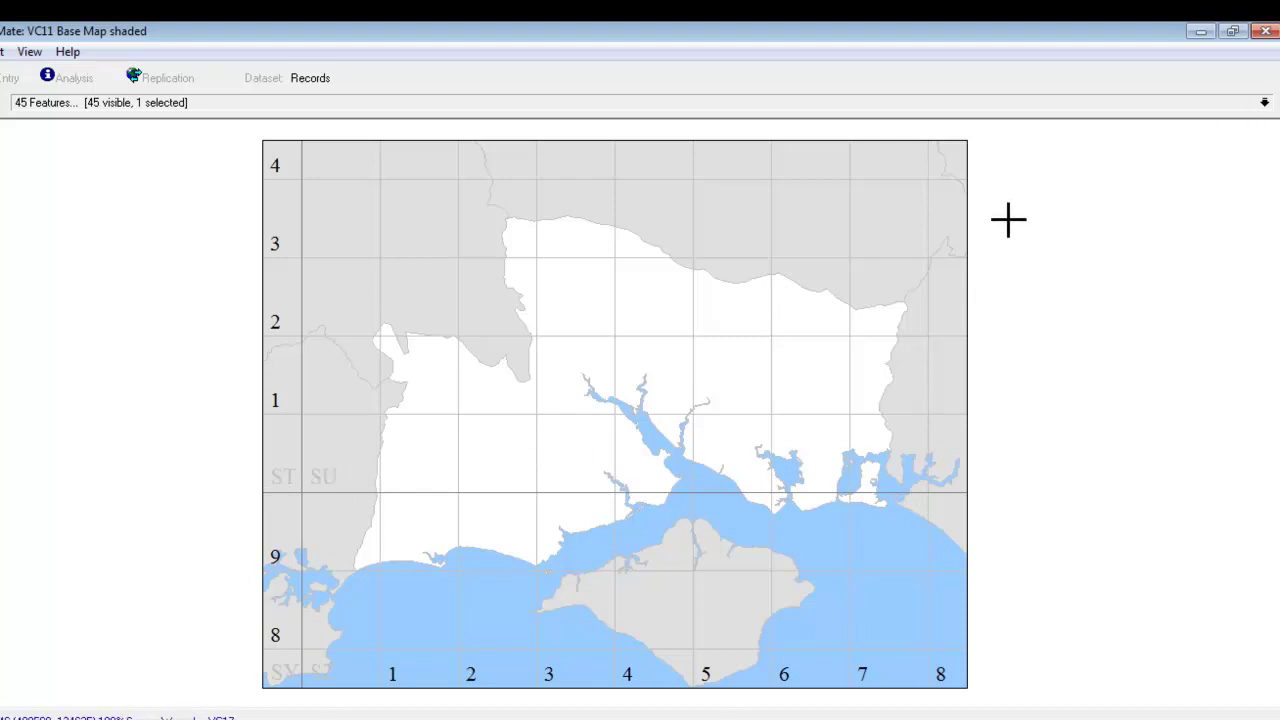
Select the ST, SU, SY and SZ letter labels and set their group line colour to black.
{"action": "left_click", "coordinate": [1265, 103]}
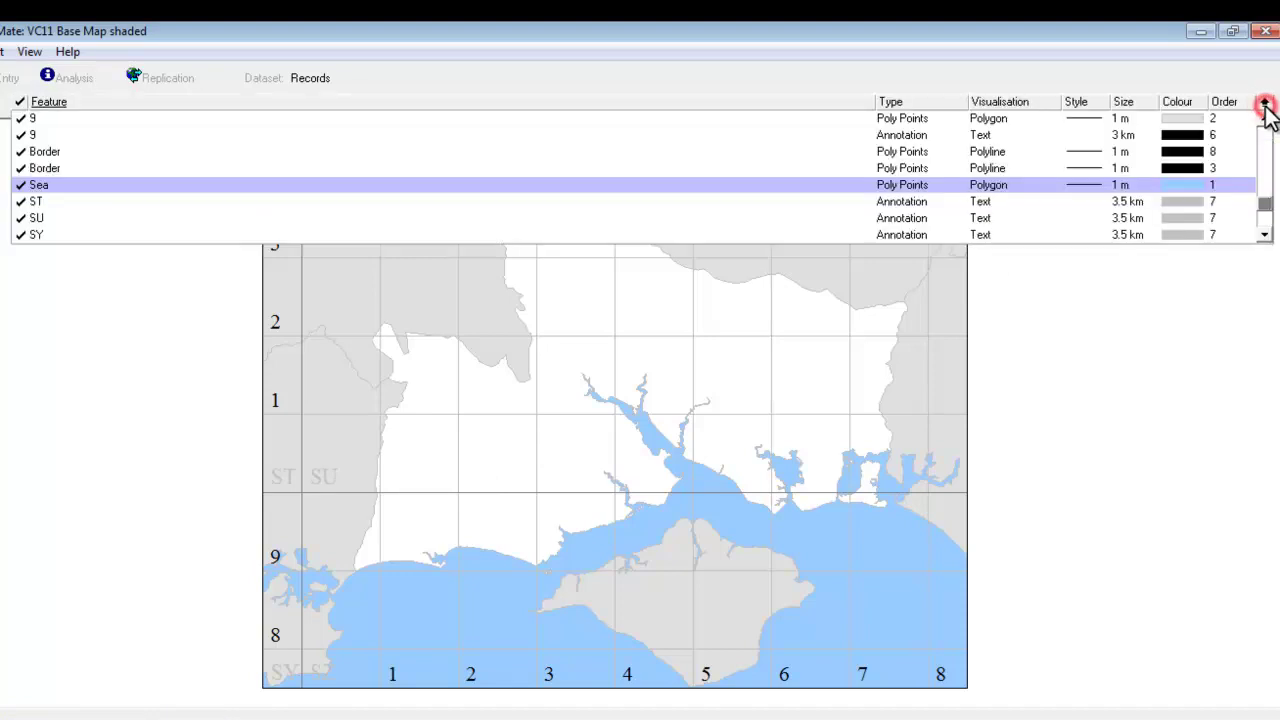
{"action": "left_click", "coordinate": [1265, 234]}
{"action": "left_click", "coordinate": [1265, 234]}
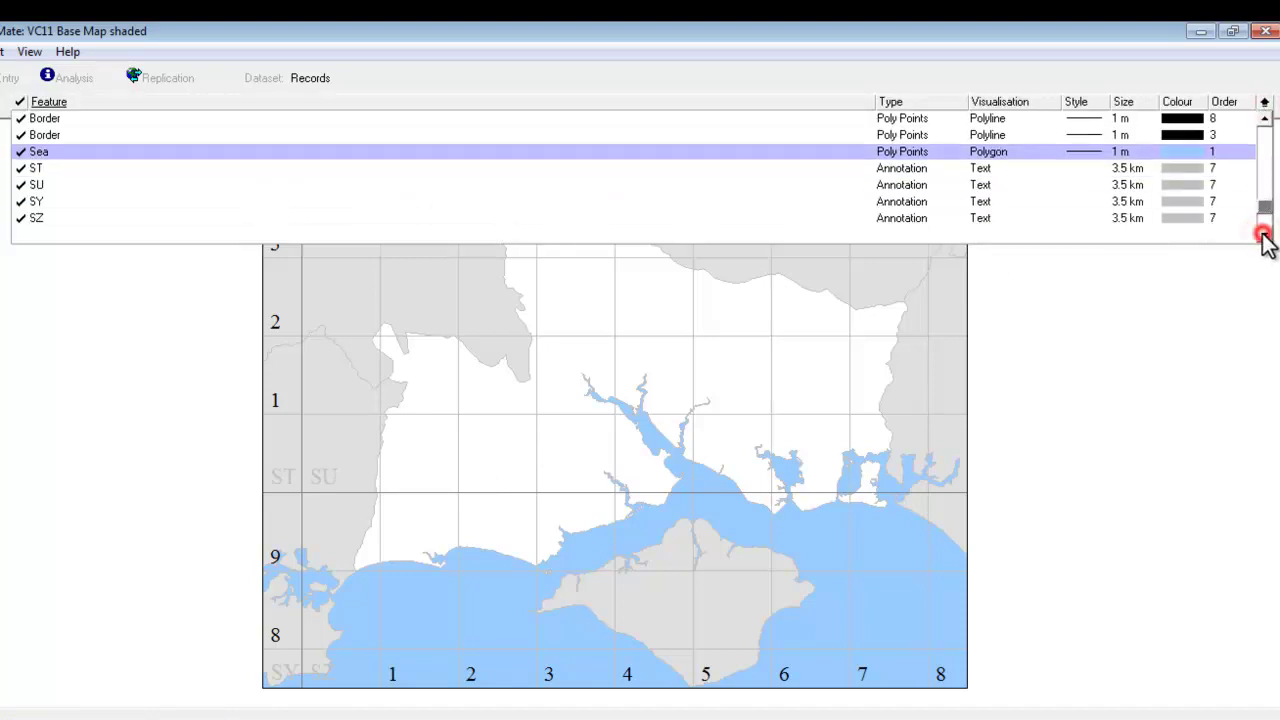
{"action": "left_click", "coordinate": [69, 155]}
{"action": "left_click_drag", "start_coordinate": [67, 168], "coordinate": [72, 215]}
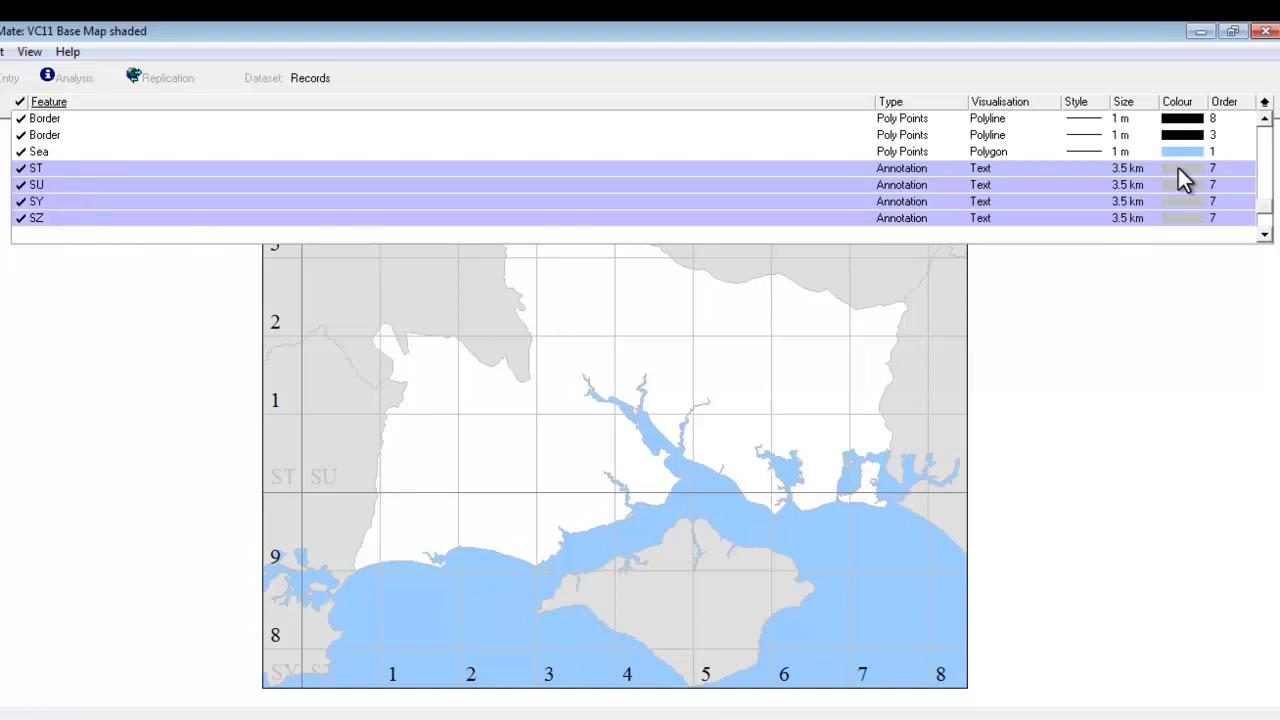
{"action": "right_click", "coordinate": [1184, 171]}
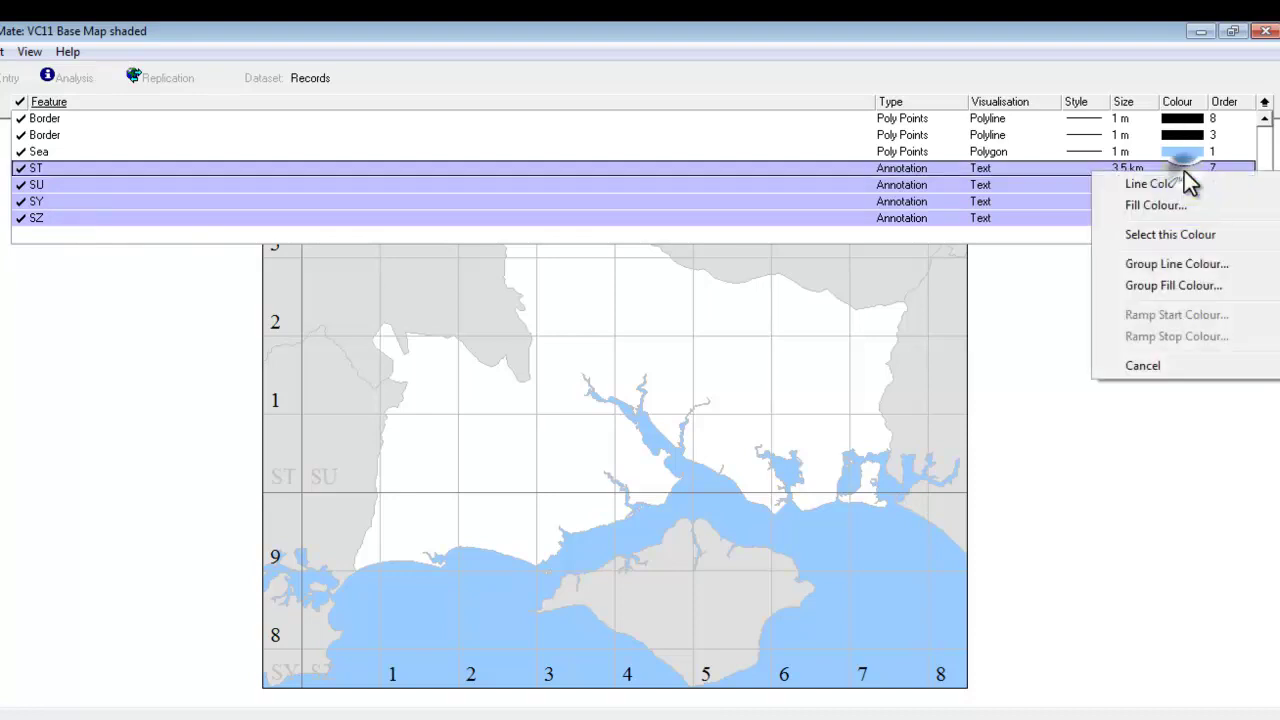
{"action": "left_click", "coordinate": [1206, 268]}
{"action": "left_click", "coordinate": [556, 314]}
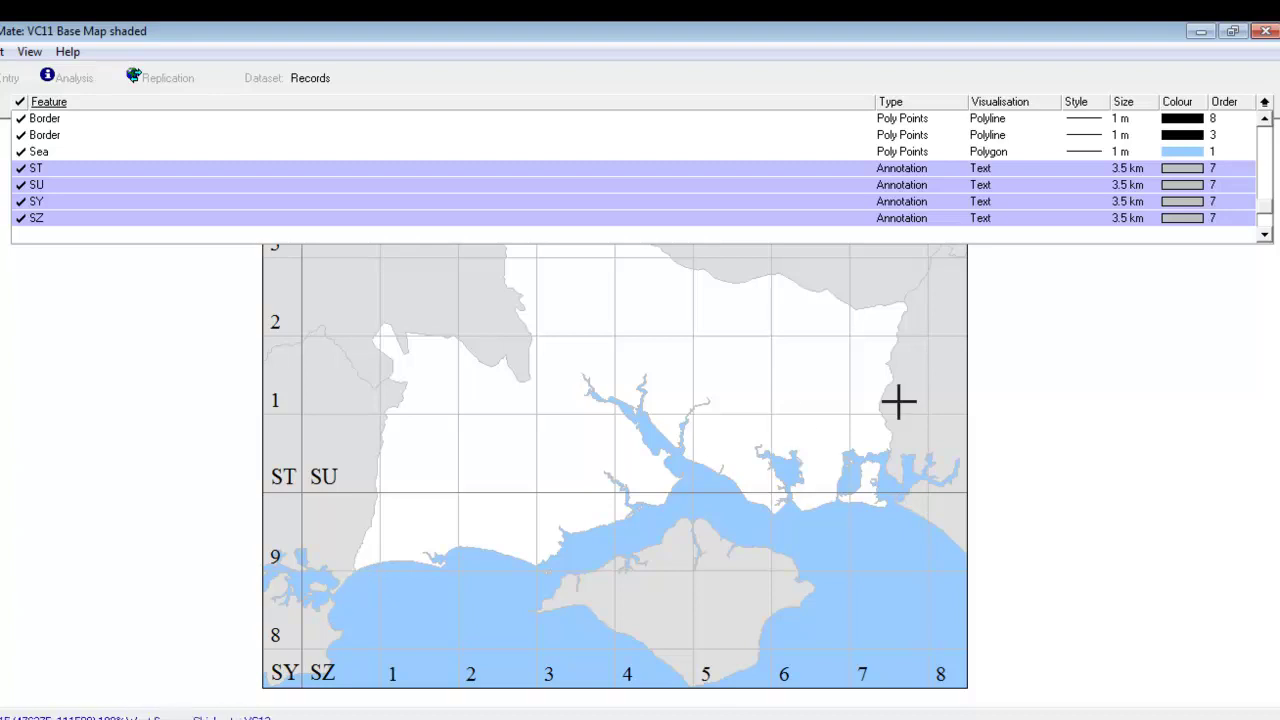
{"action": "left_click", "coordinate": [1264, 102]}
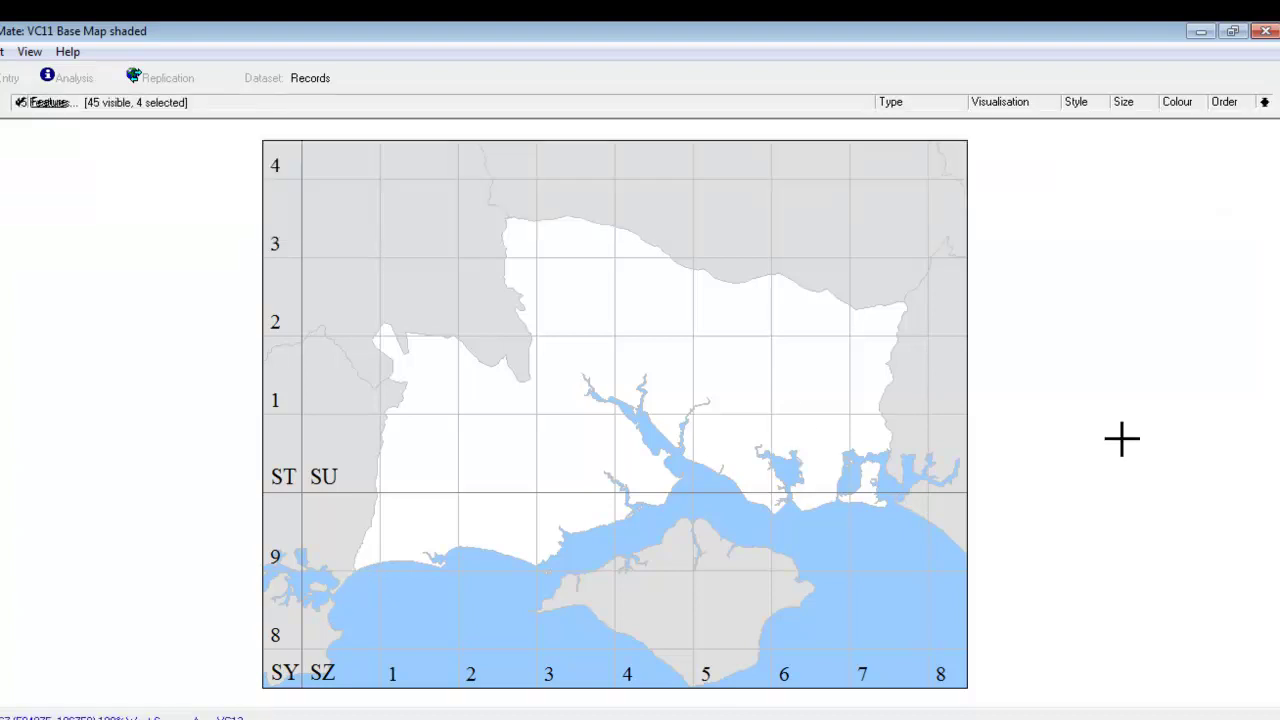